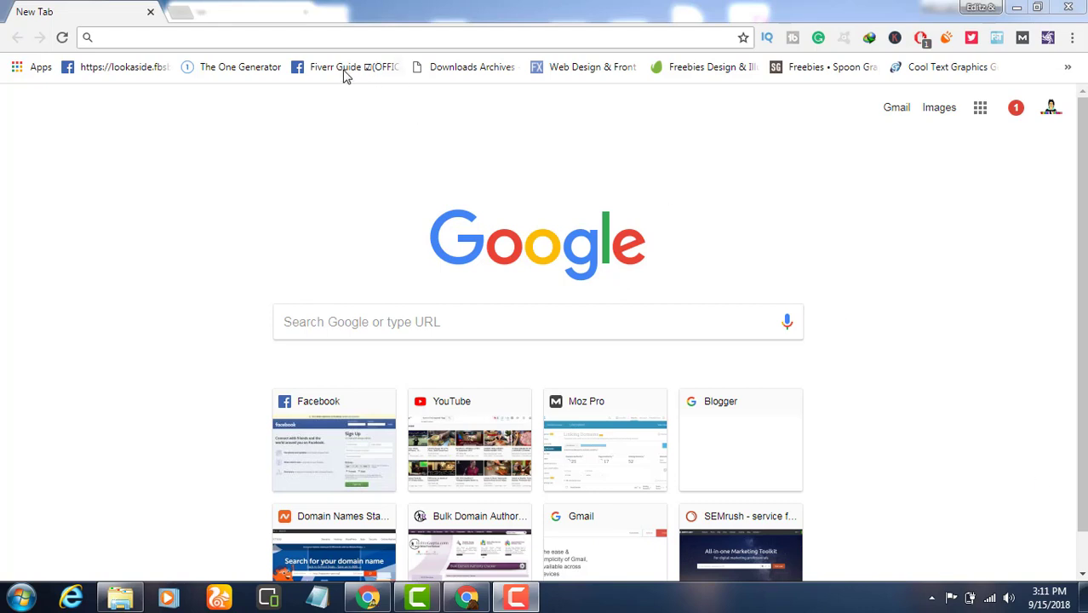
Step: Open a second new Chrome tab and make it the active tab
left_click(175, 14)
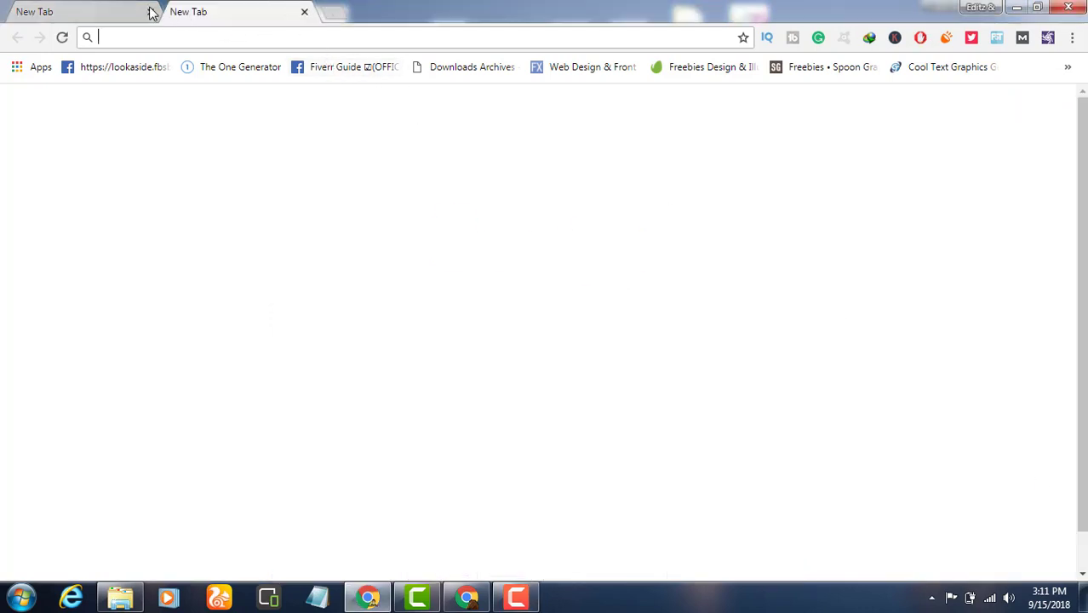
left_click(206, 8)
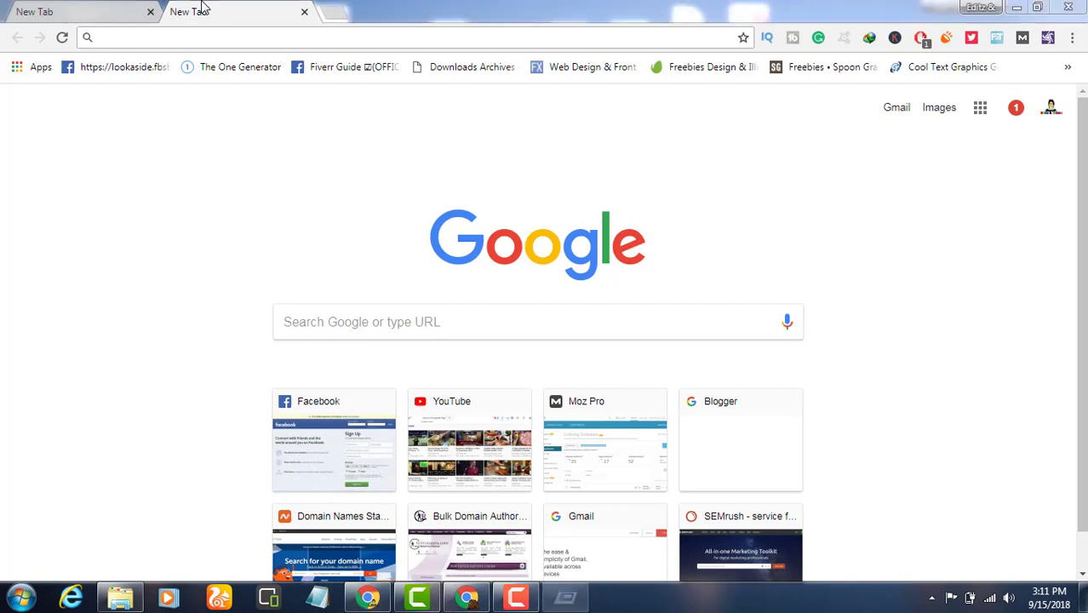
Step: Open a maximized Notepad and set its Lucida Console font to Bold, size 28
key("super+r")
key("Return")
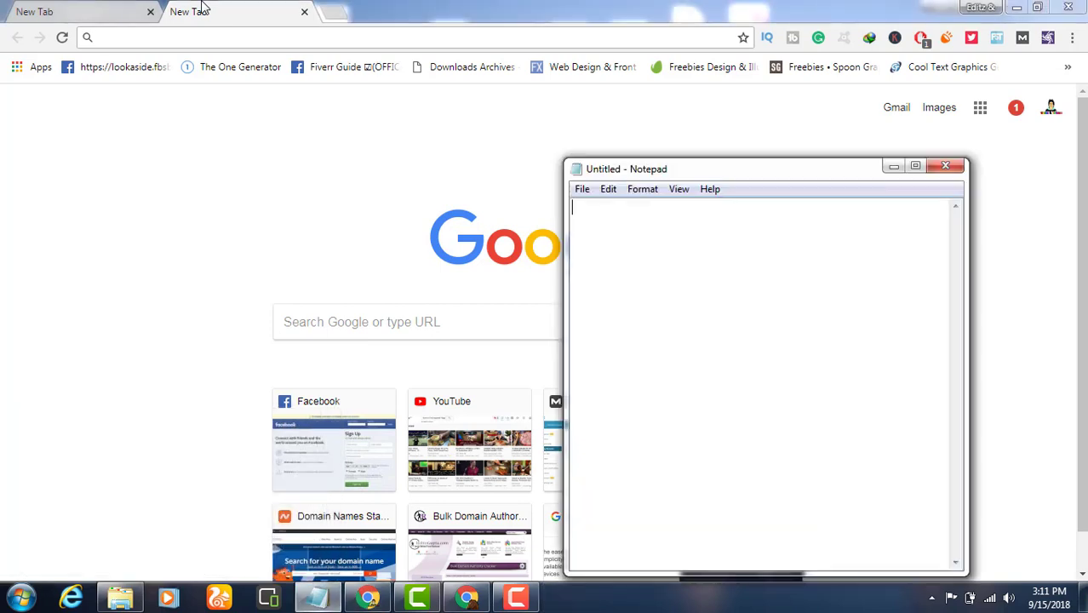
left_click_drag(755, 174, 538, 9)
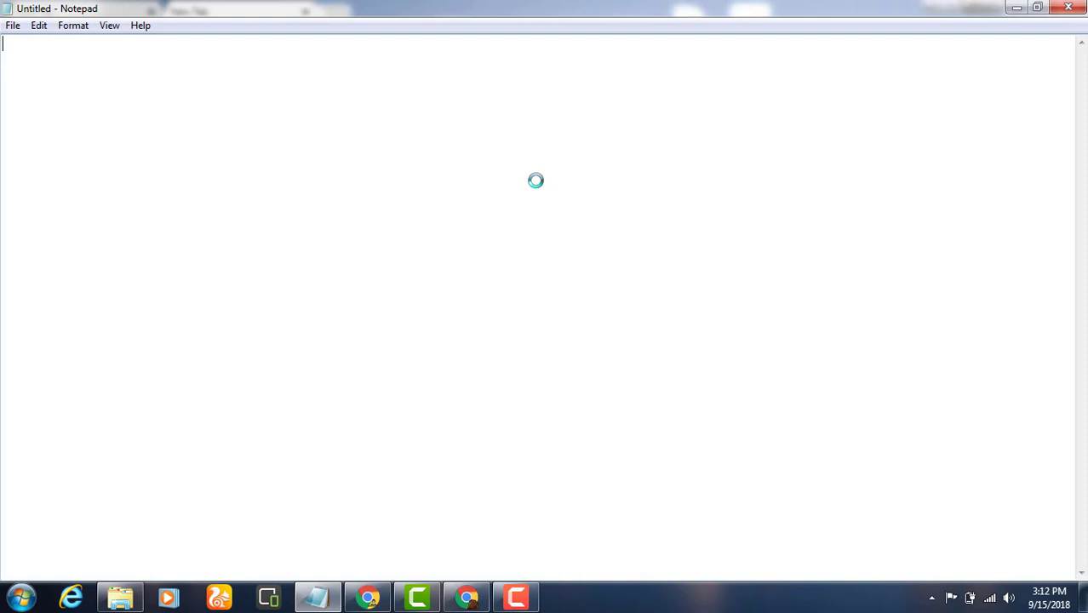
left_click(213, 219)
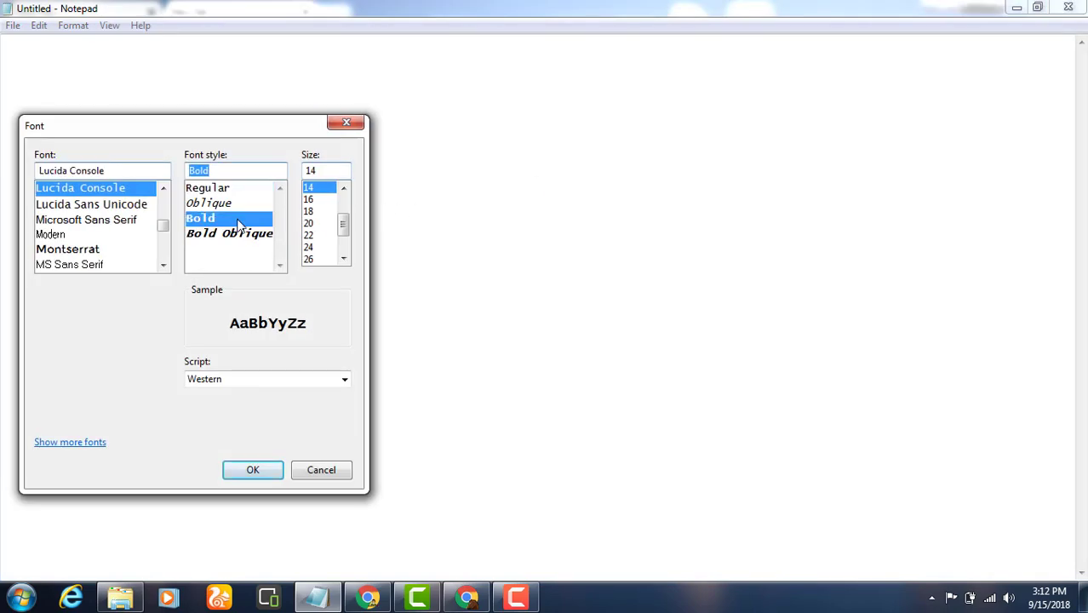
scroll(342, 226, "down", 2)
left_click(315, 247)
left_click(253, 470)
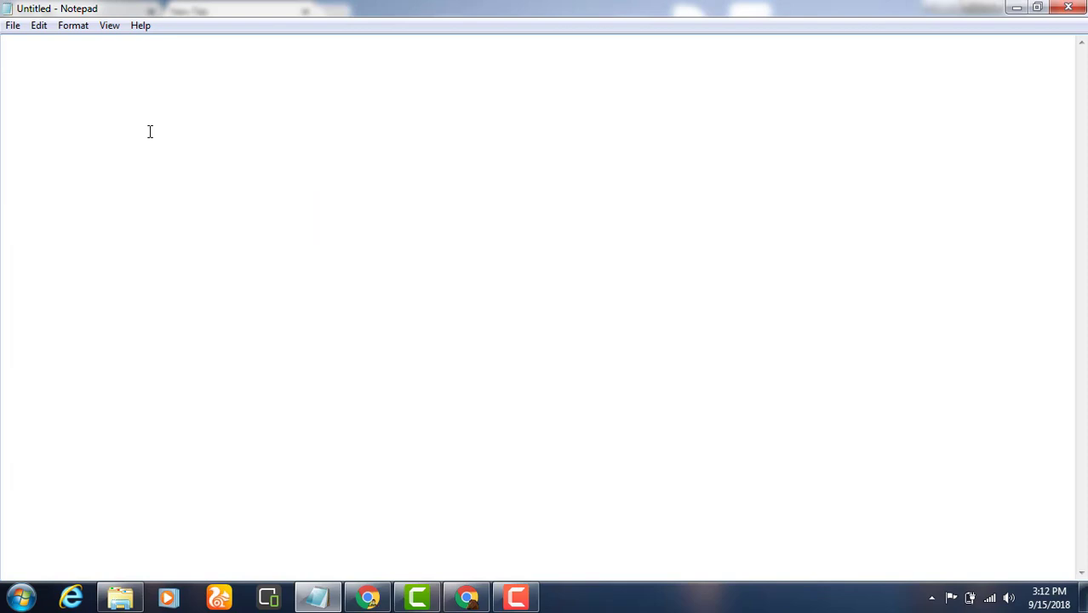
Step: Type the lines 'one .com domain', 'old blogger blog' and '20 plus articles'
type("one .com dom")
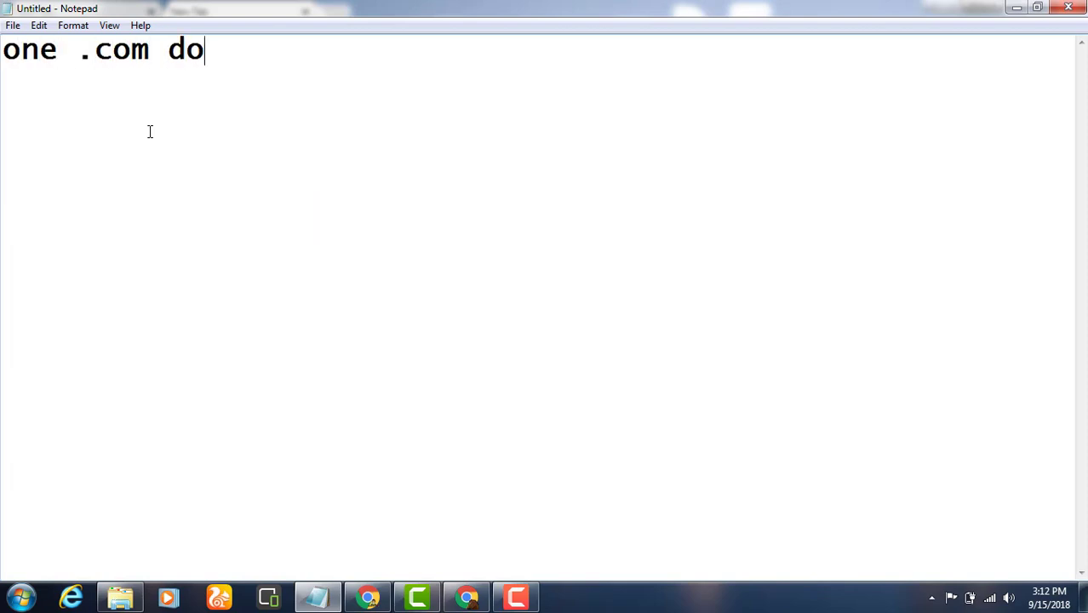
type("main")
key("Return")
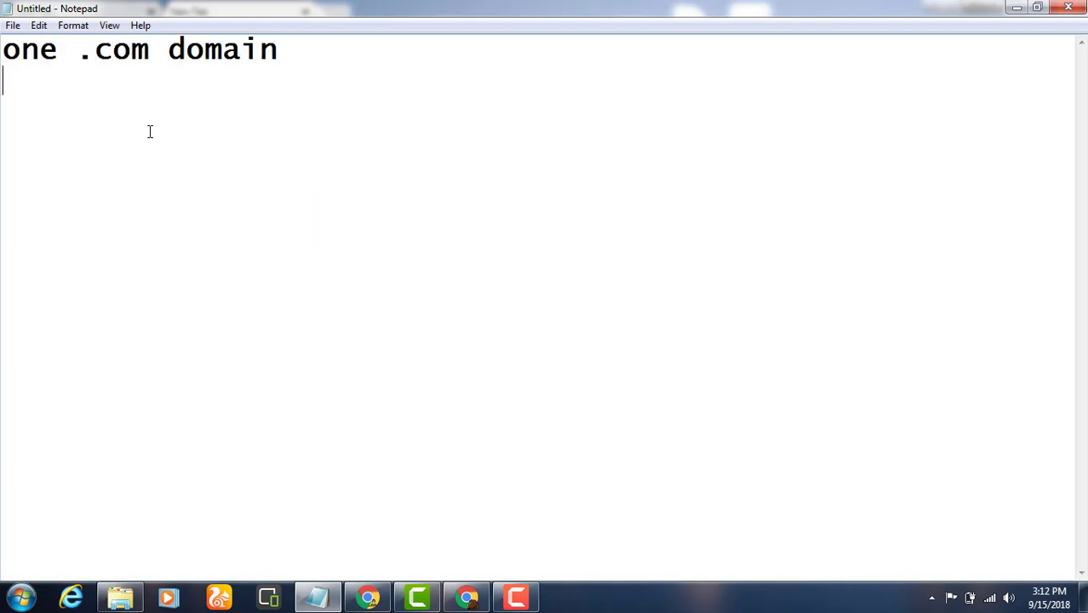
type("old ")
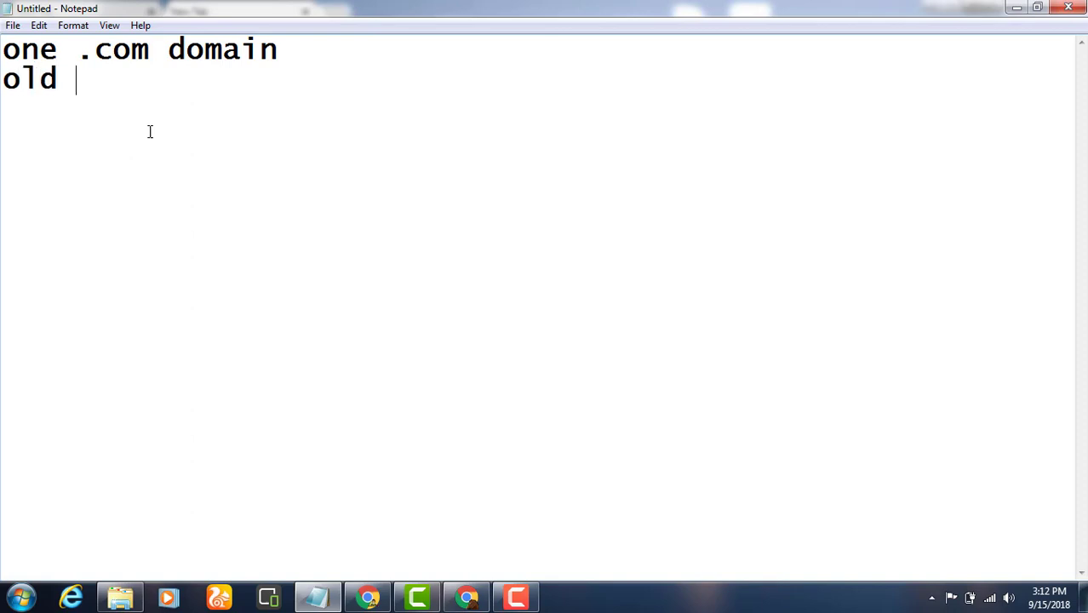
type("blogger ")
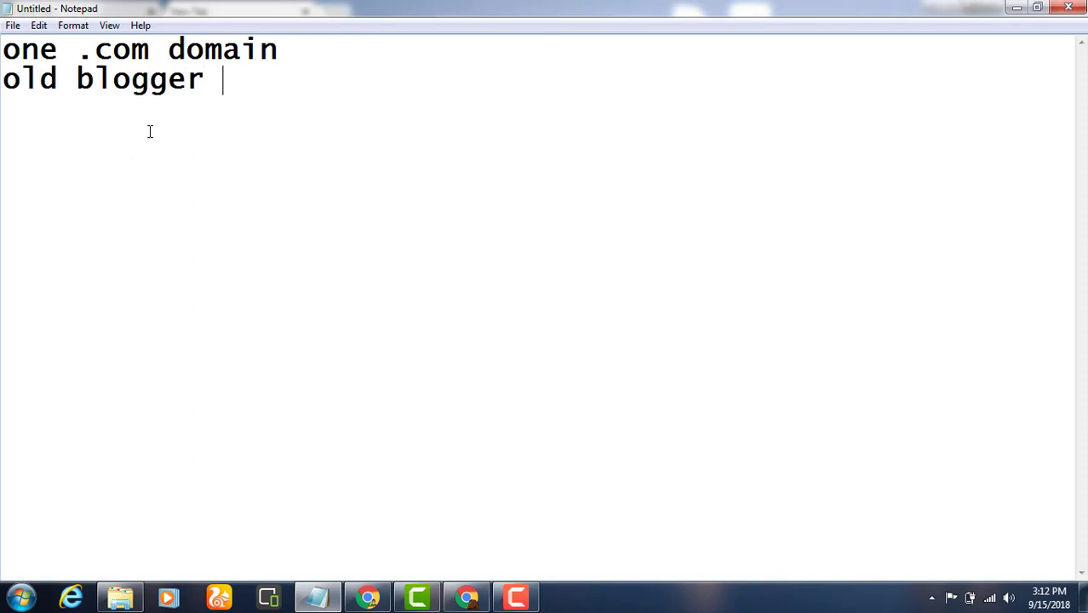
type("blog")
key("Return")
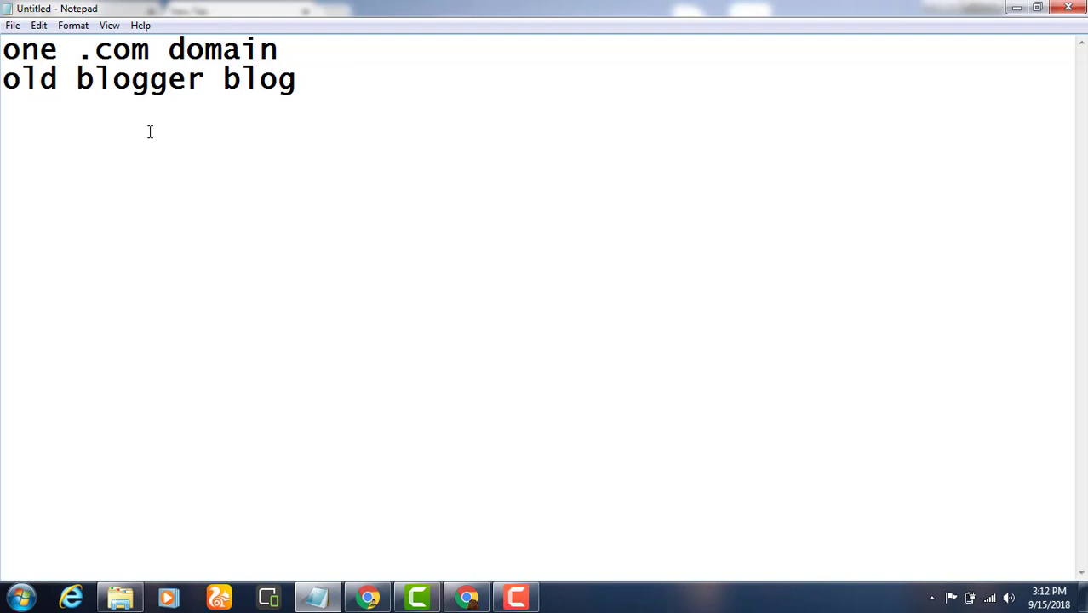
type("20 pl")
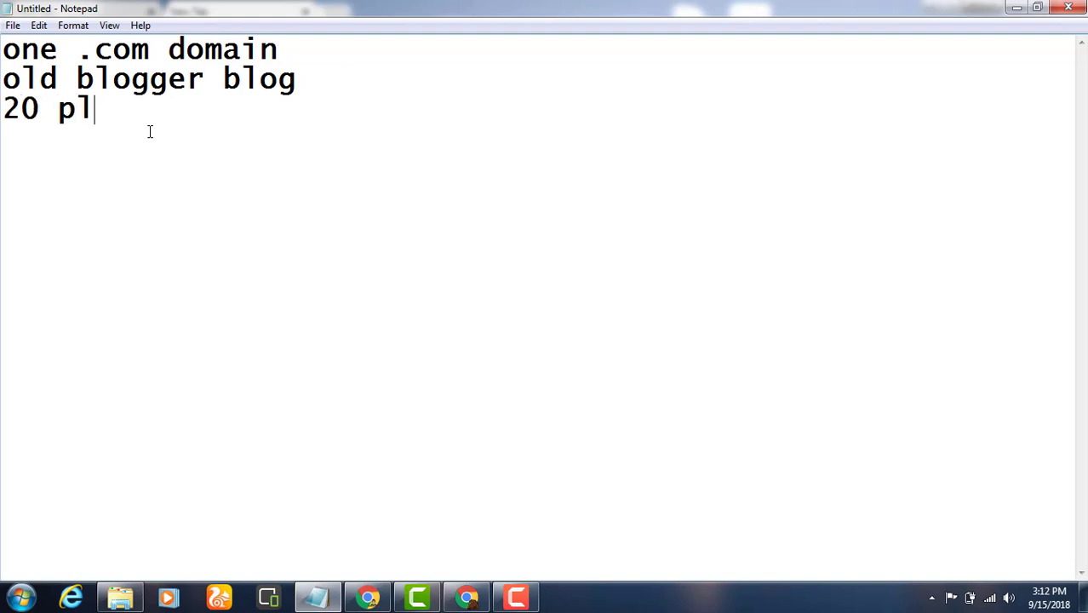
type("us articl")
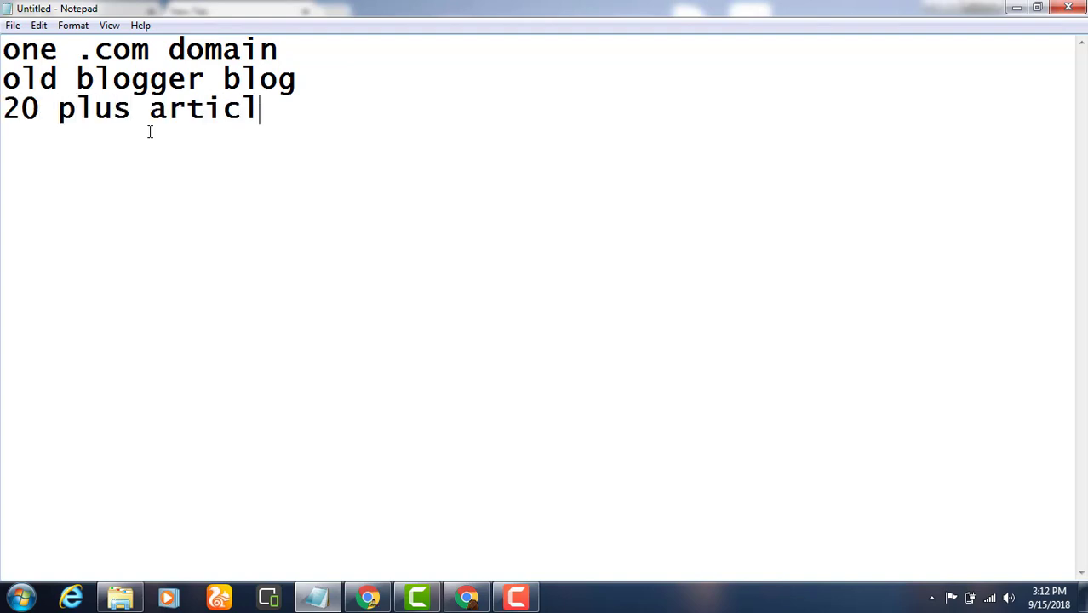
type("es")
key("Up")
key("Right")
Step: Add a 'menu setting' line to the end of the Notepad list
key("Right")
key("Left")
key("Left")
key("Up")
key("Right")
key("ctrl+Right")
key("ctrl+Right")
key("ctrl+Right")
key("Down")
type("men")
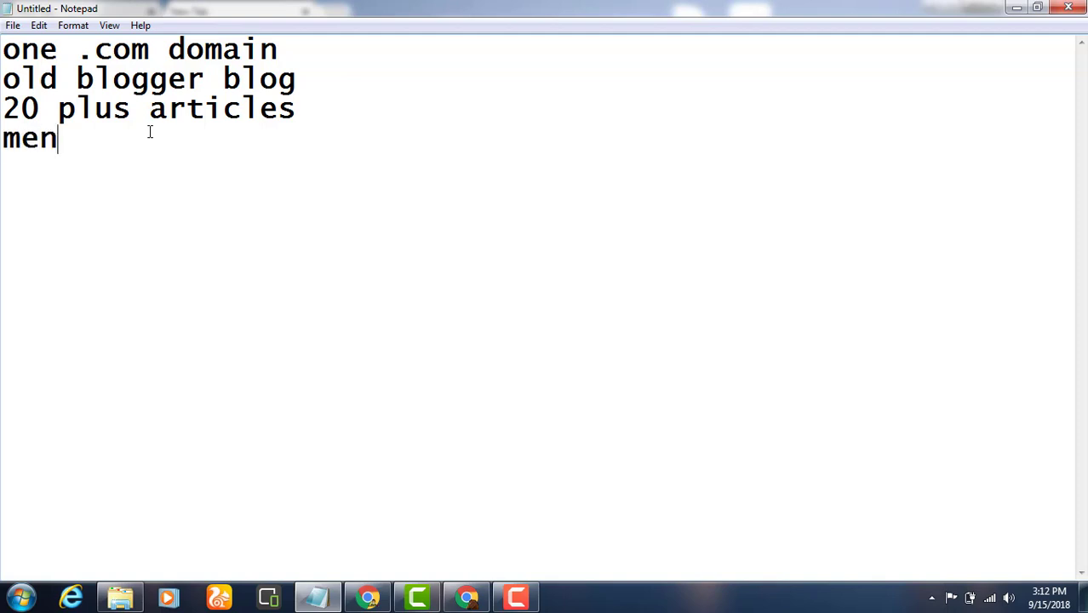
key("BackSpace")
key("BackSpace")
key("BackSpace")
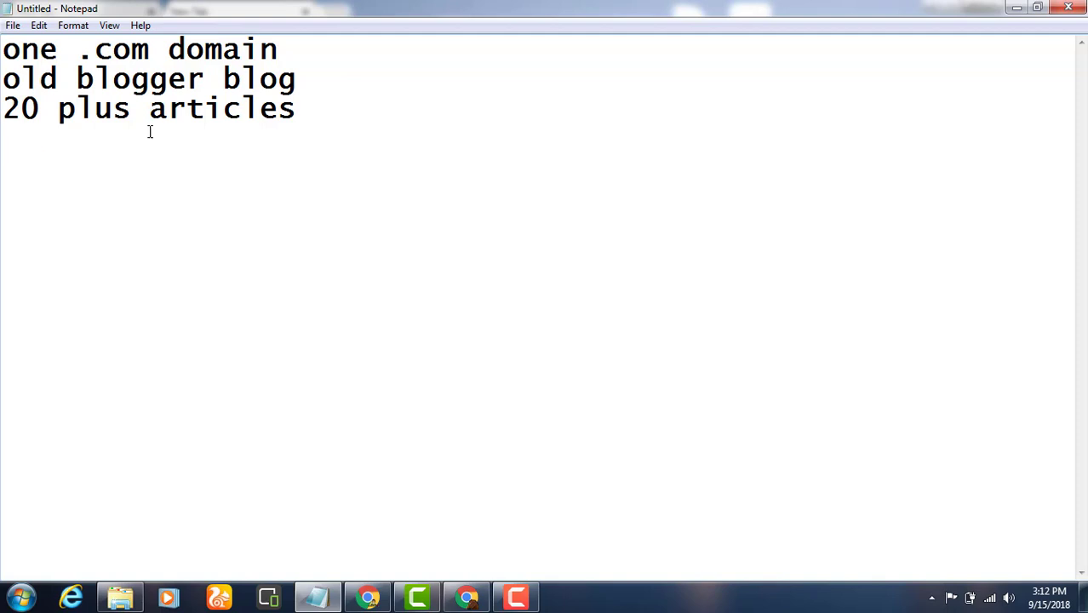
type("menu set")
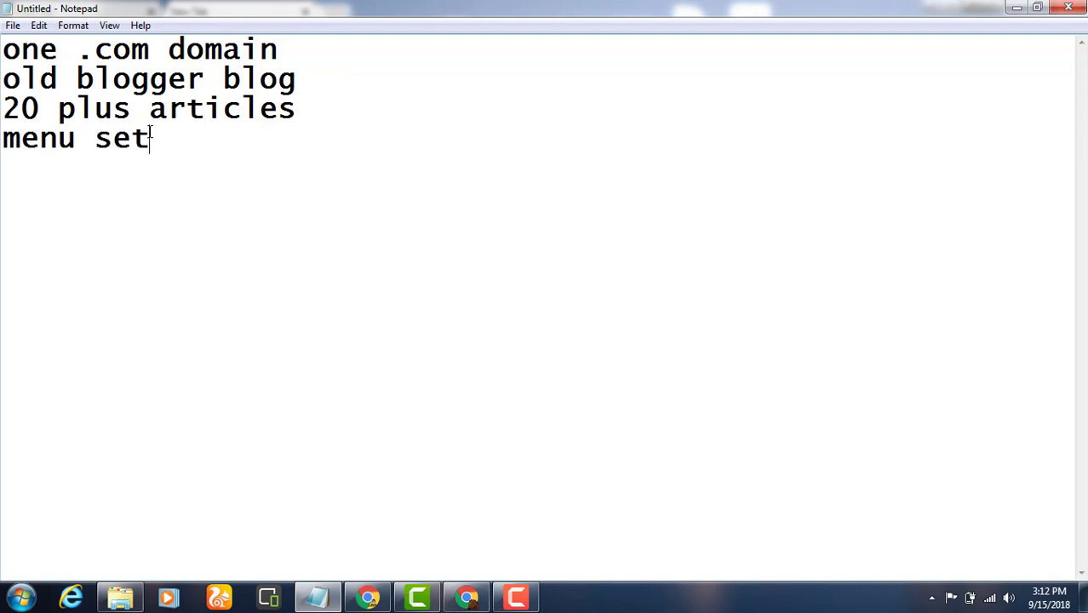
type("ting")
key("Return")
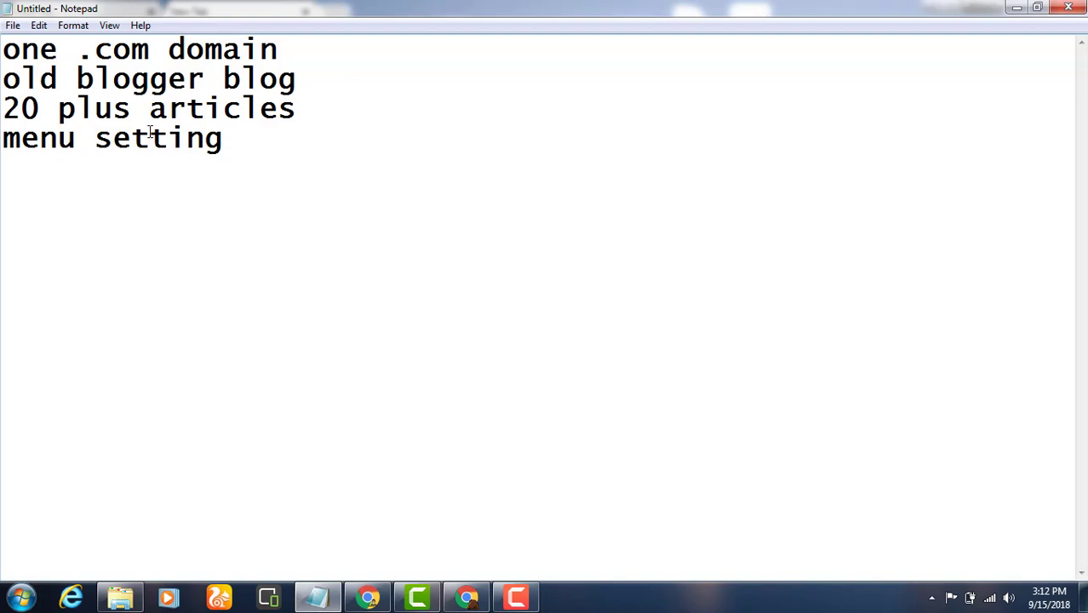
Step: Add the line '4 pages(privacy, policy, about us, contact us)'
type("4 pages")
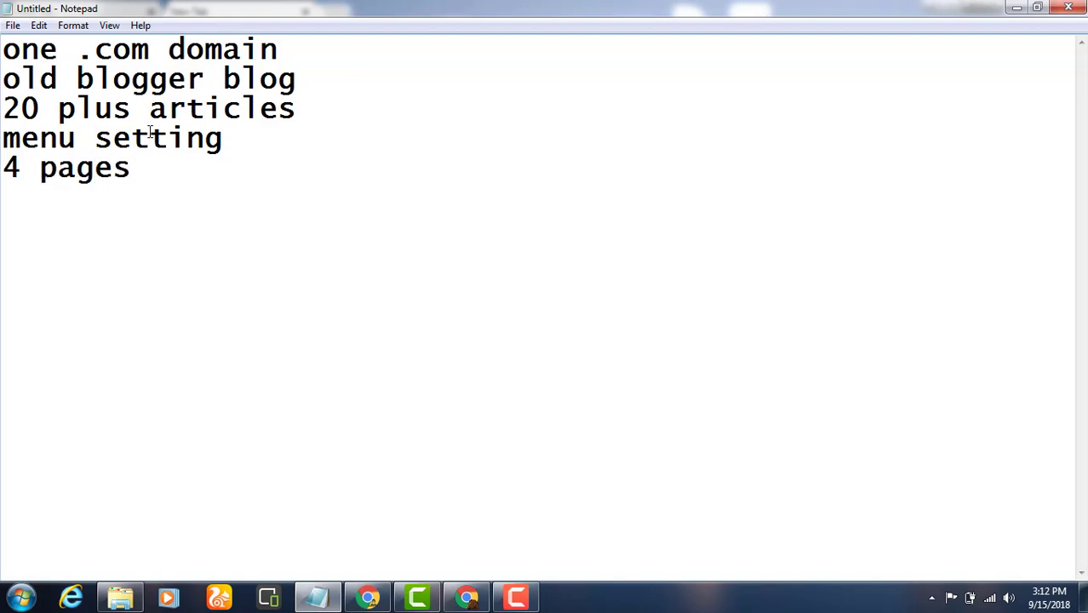
type("()")
key("Left")
type("d")
key("BackSpace")
type("privas")
key("BackSpace")
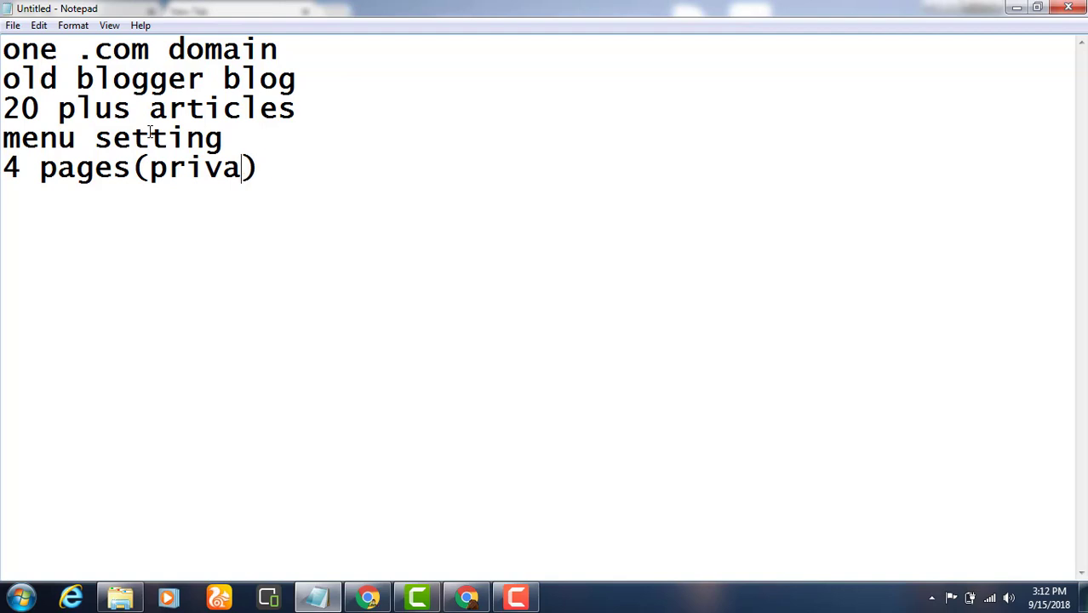
type("cy, poli")
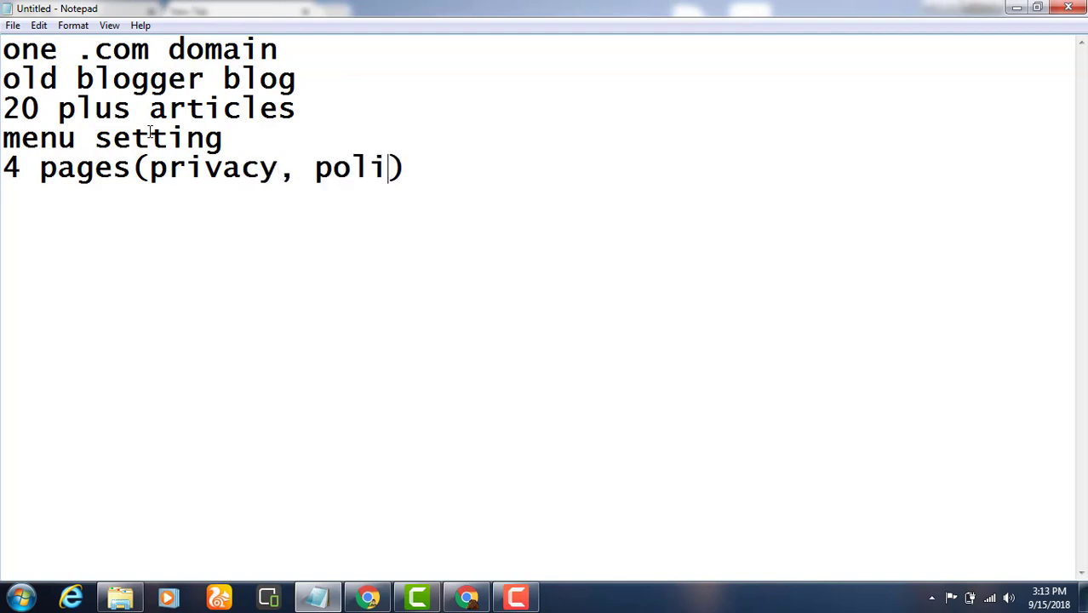
type("cy,")
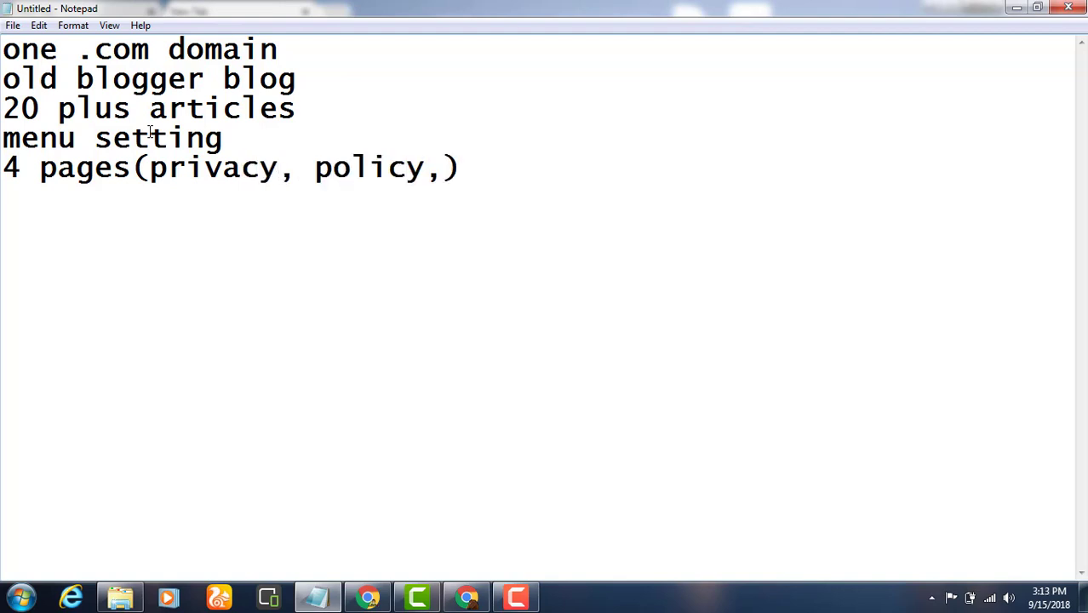
type(" about us")
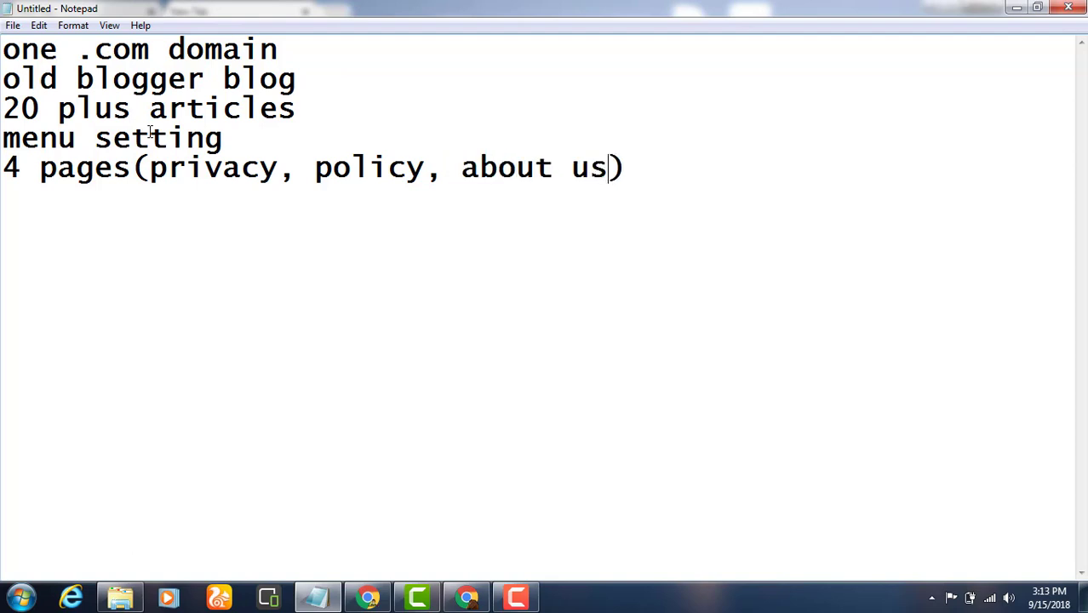
type(", contact")
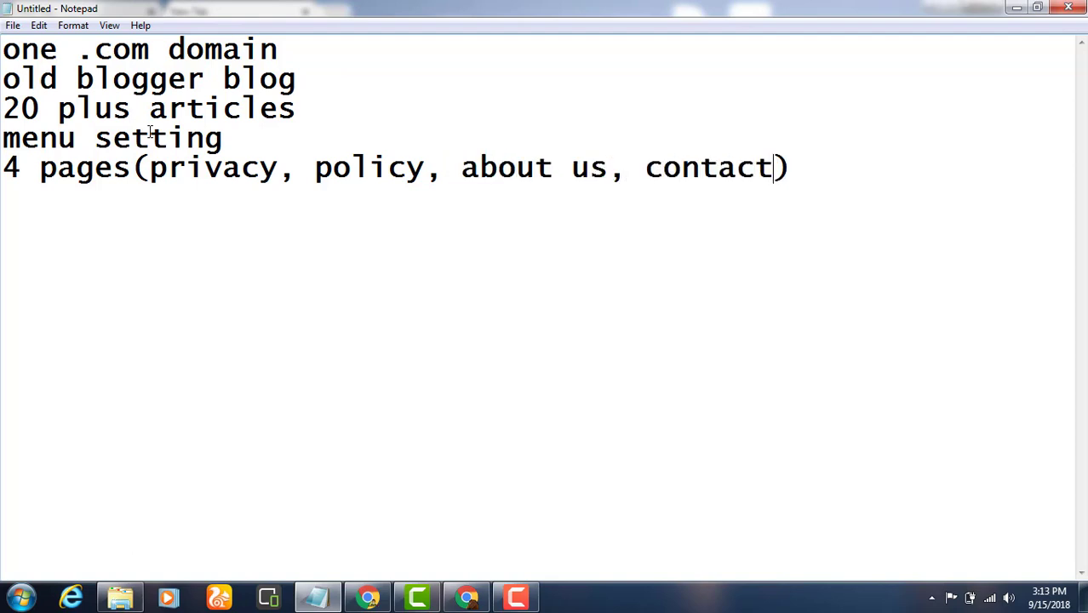
type(" us")
key("Return")
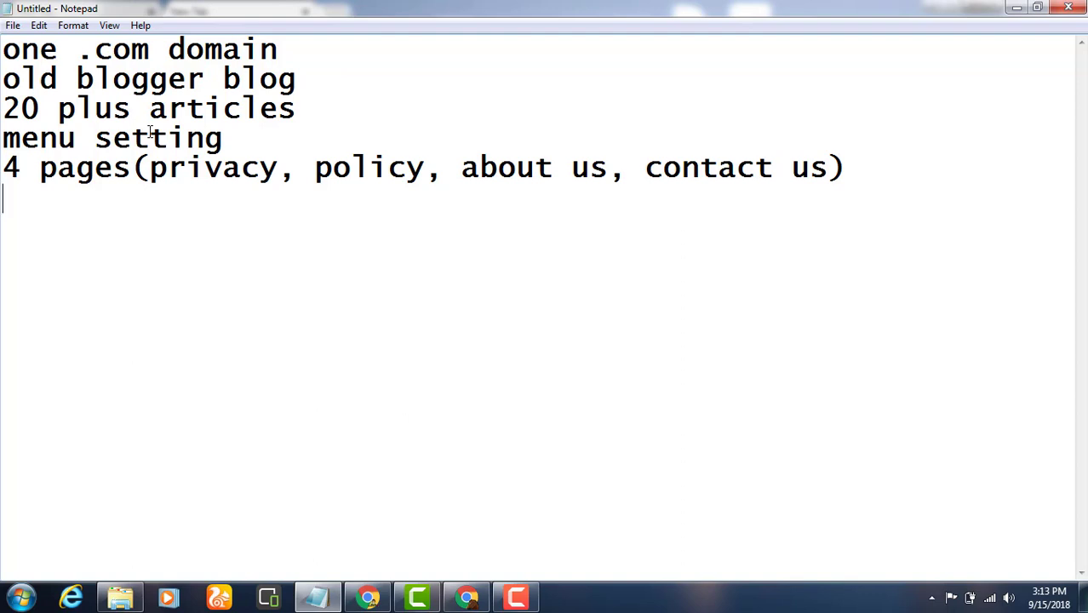
Step: Add the lines 'social share or backlinks' and 'google webmaster index'
type("social")
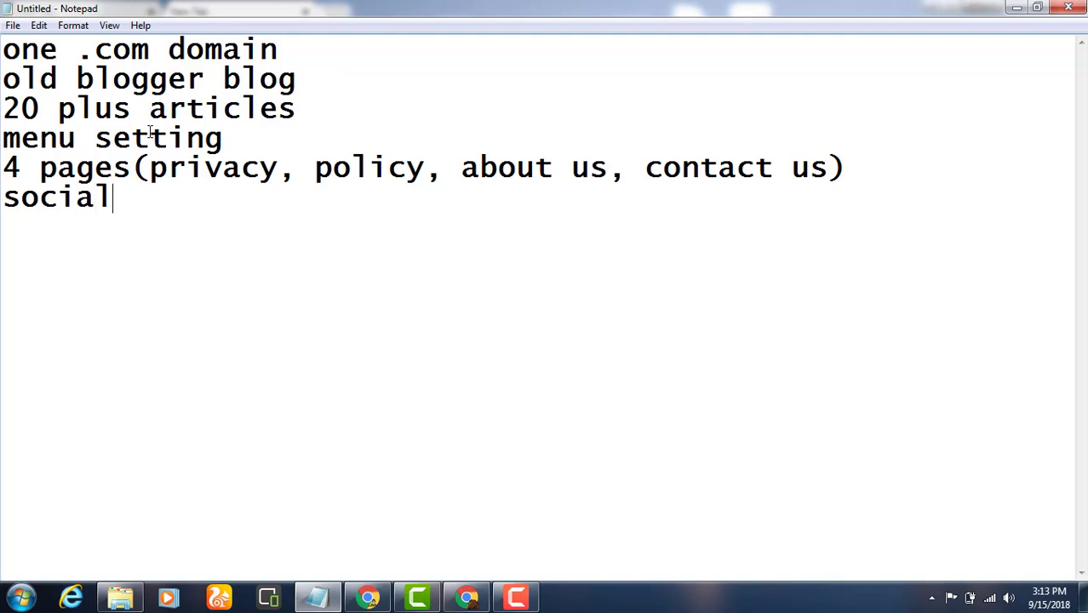
type(" share")
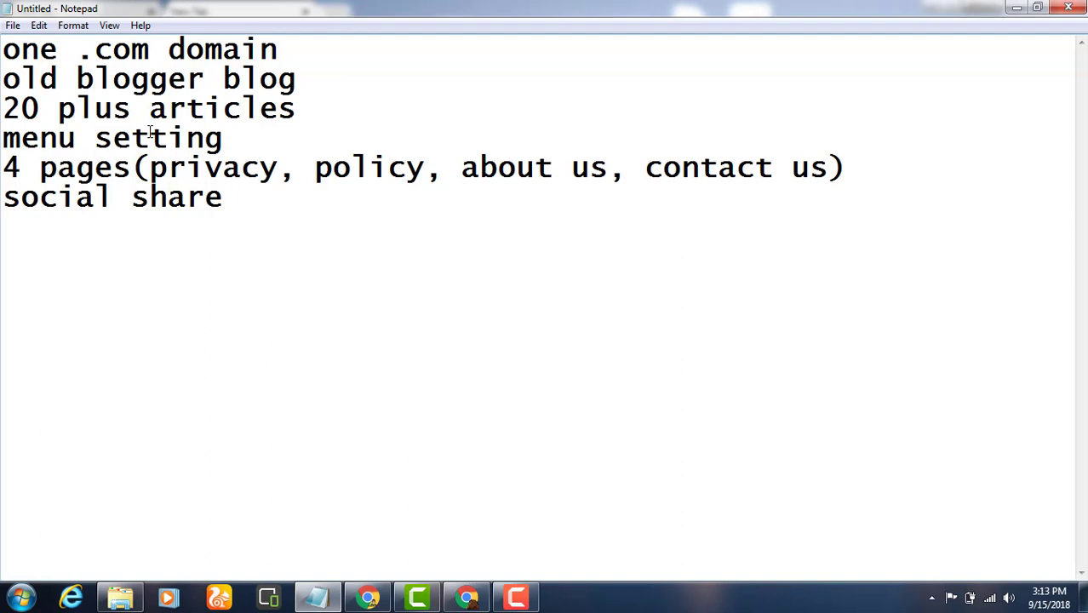
key("Return")
key("BackSpace")
type("or ba")
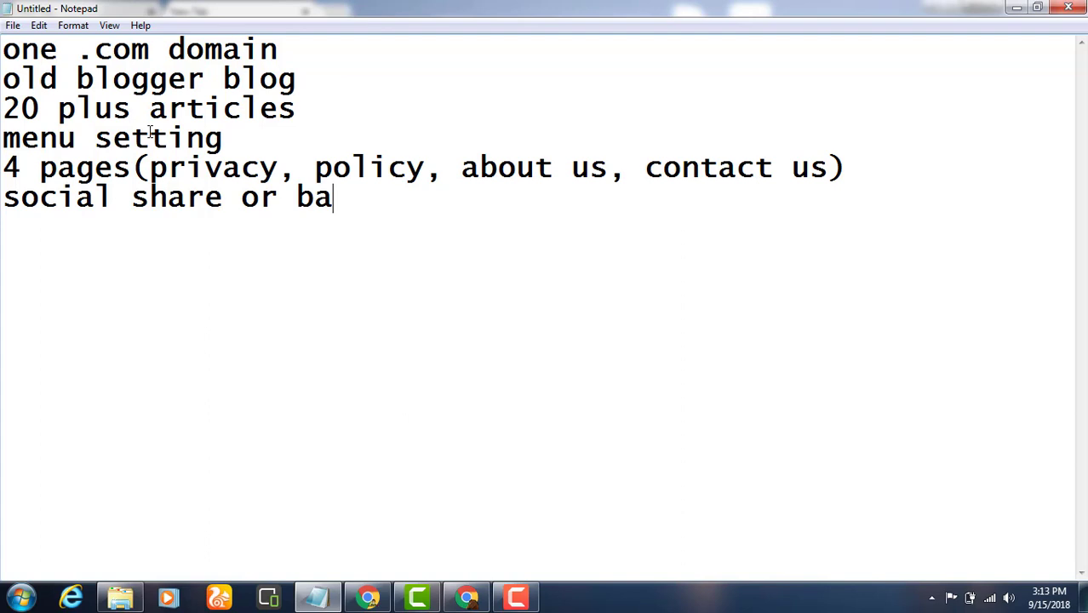
type("cklinks")
key("Return")
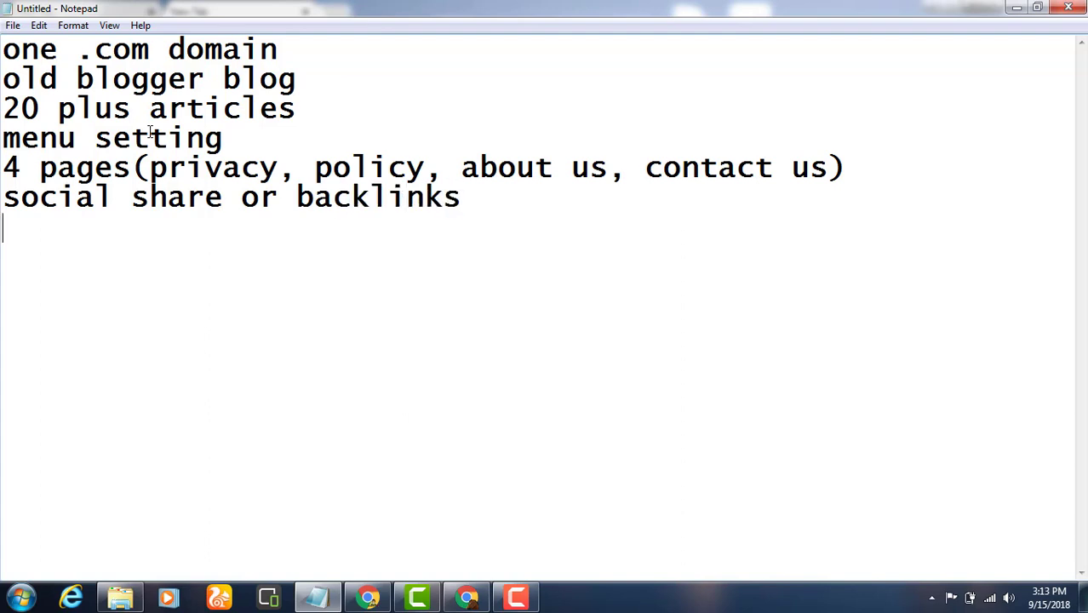
type("google web")
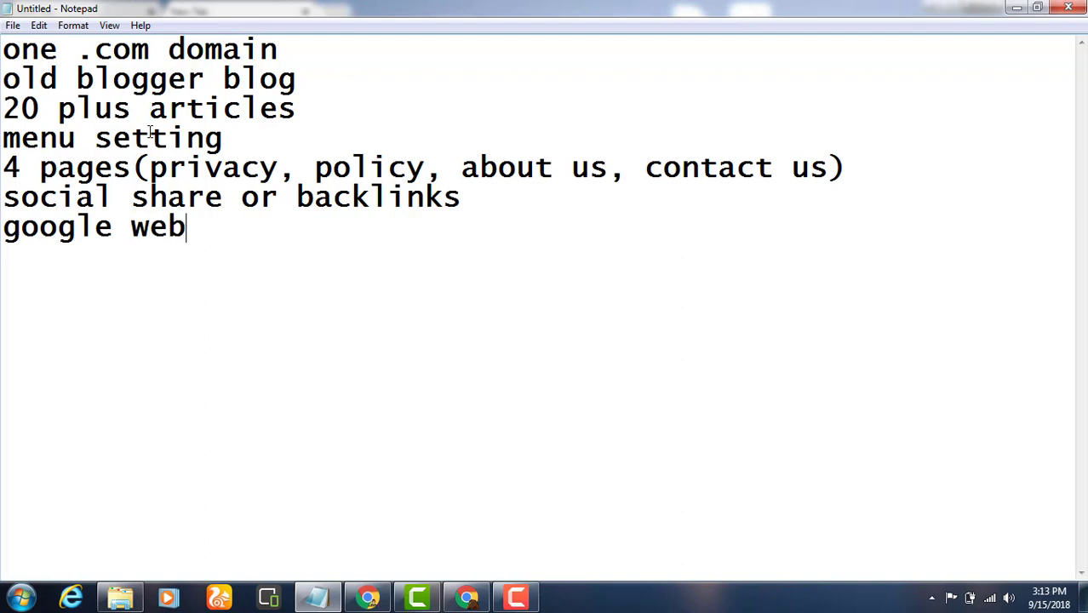
type("master i")
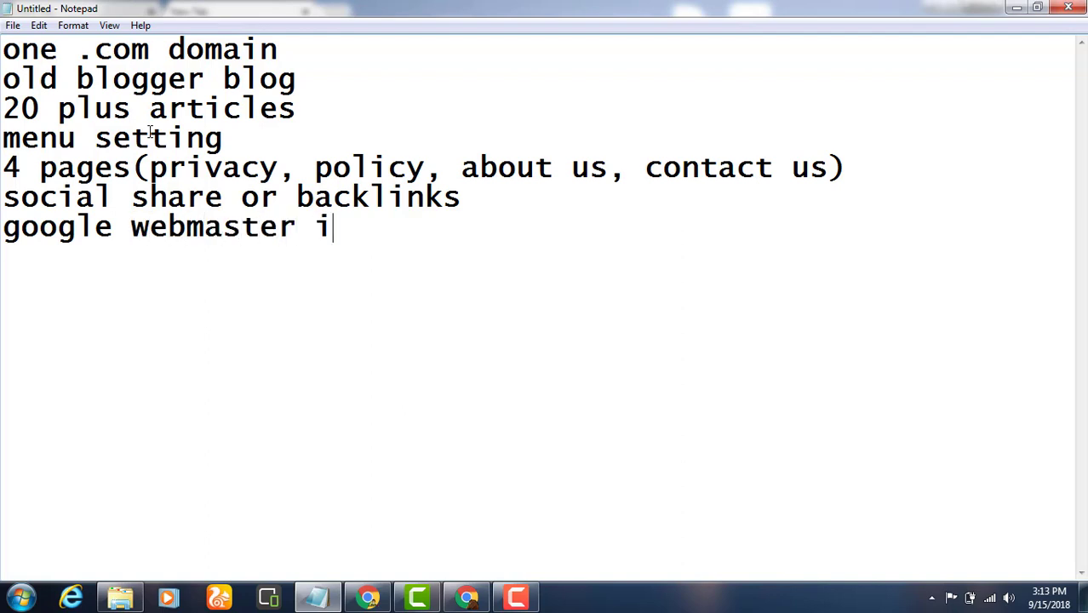
type("ndexe")
key("BackSpace")
type("k")
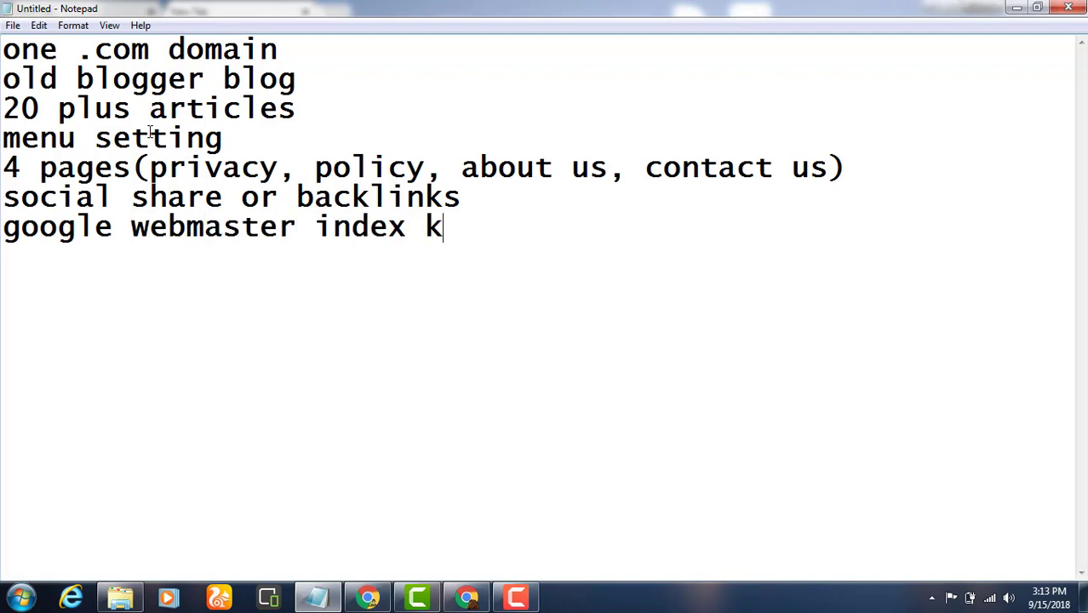
key("BackSpace")
Step: Open blogger.com in Chrome and move the Blogger tab to the first position
left_click(468, 599)
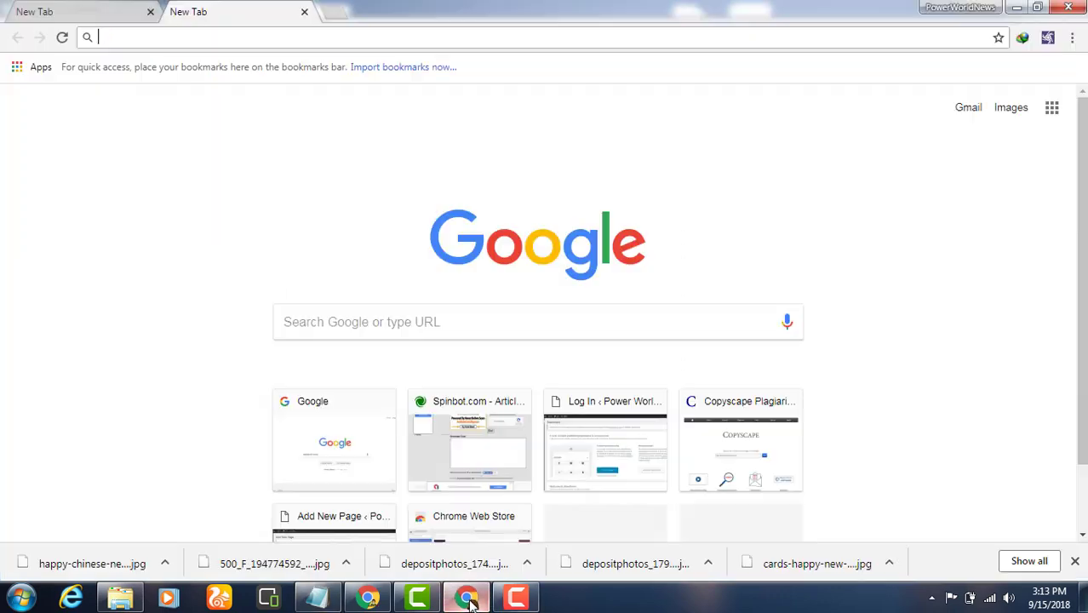
left_click(151, 12)
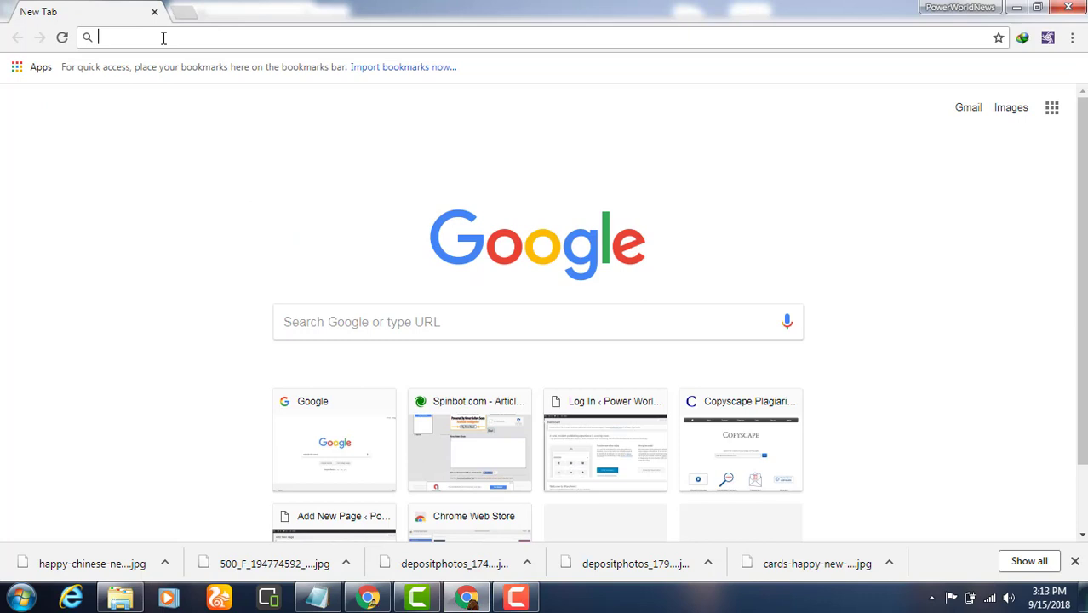
left_click(181, 13)
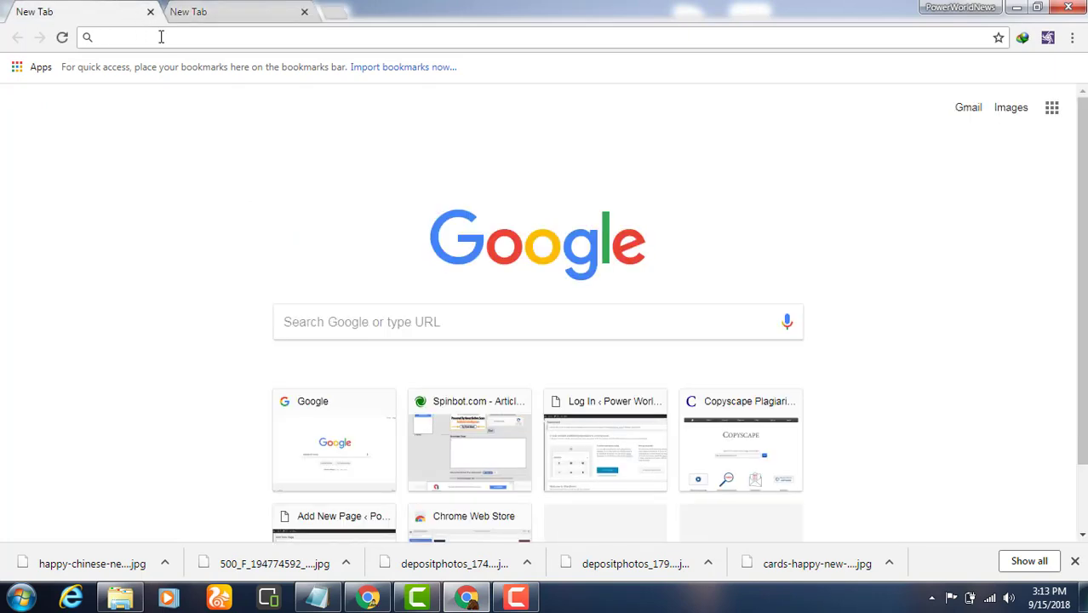
type("bloggg")
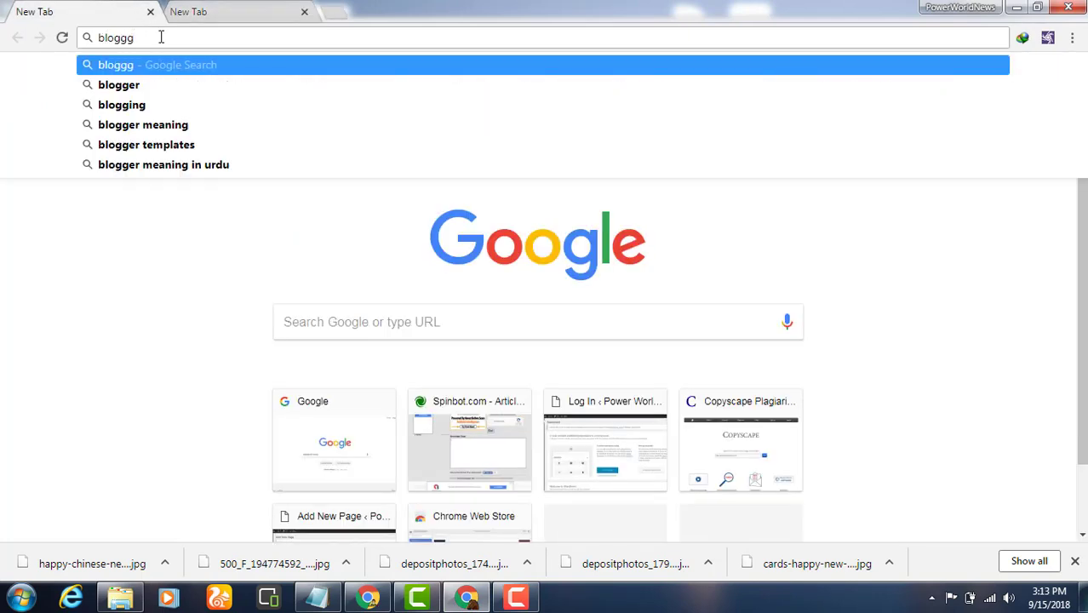
key("Down")
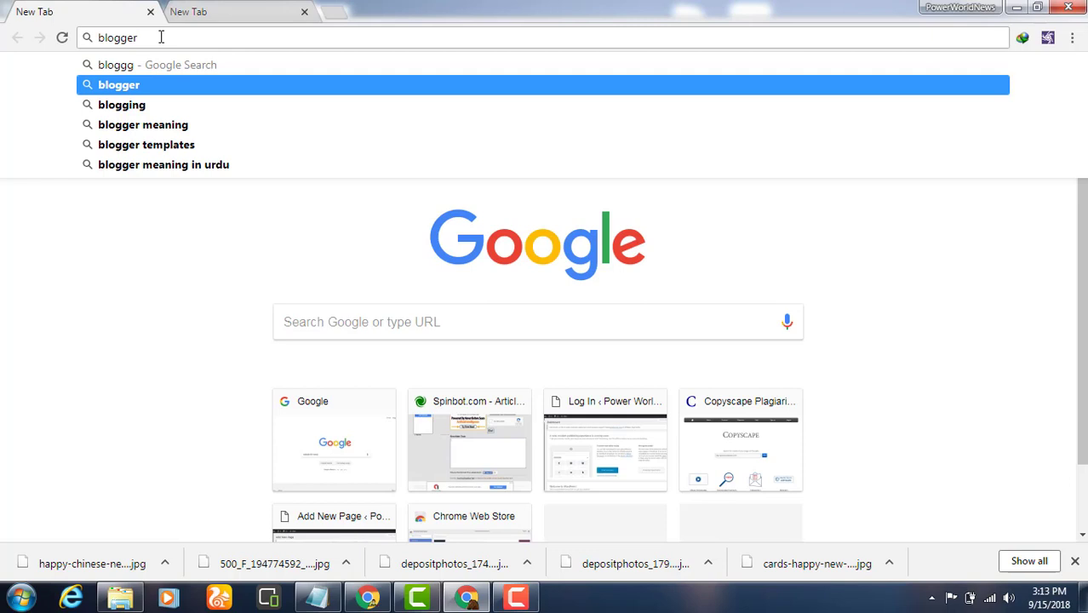
left_click(238, 252)
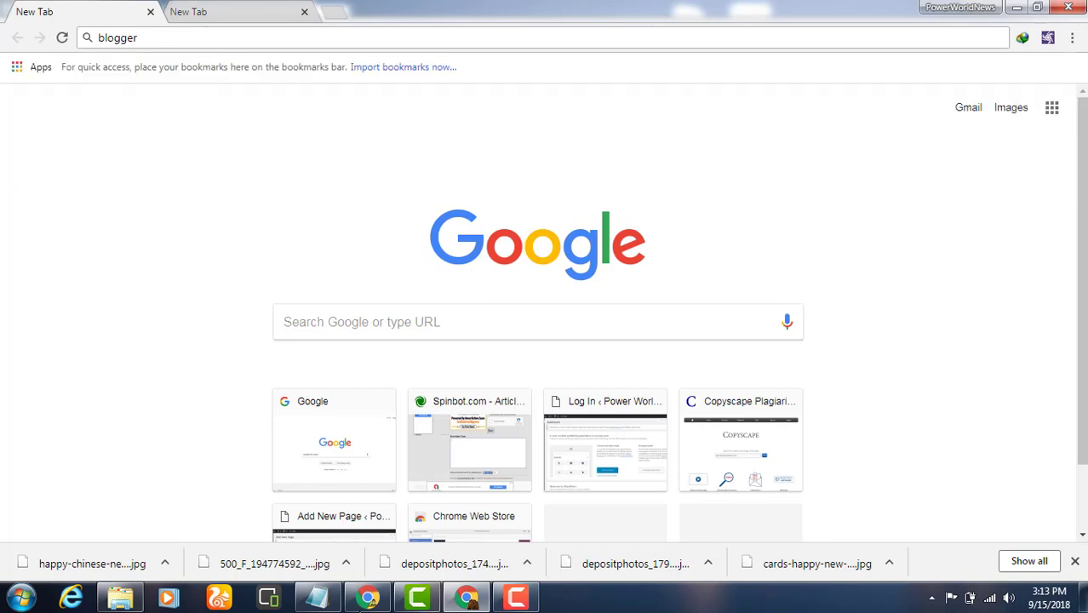
left_click(368, 598)
left_click(300, 34)
type("blo")
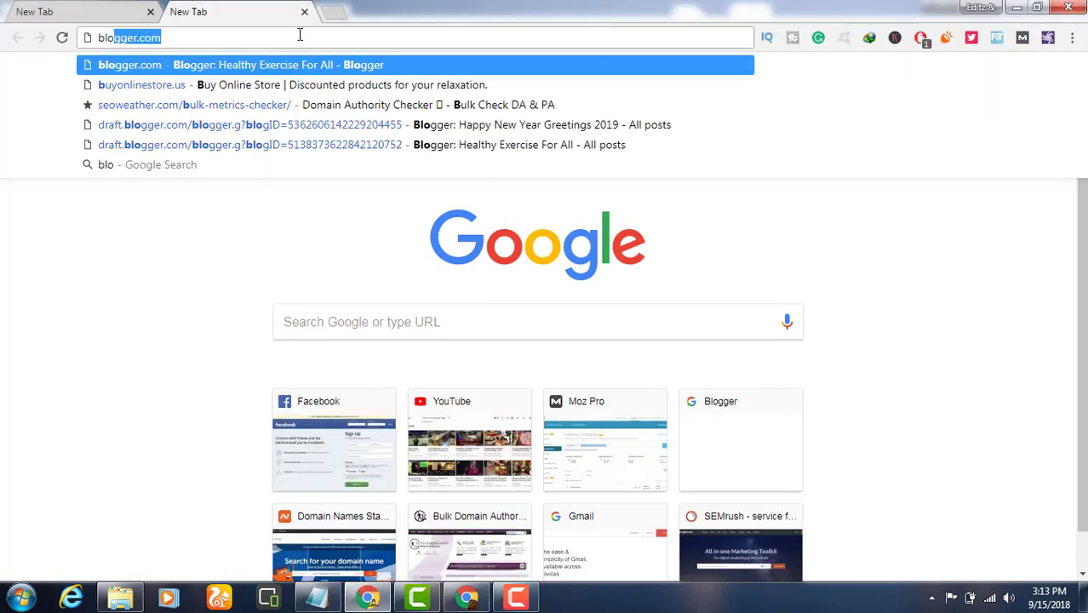
type("gg")
key("Return")
left_click_drag(167, 19, 126, 19)
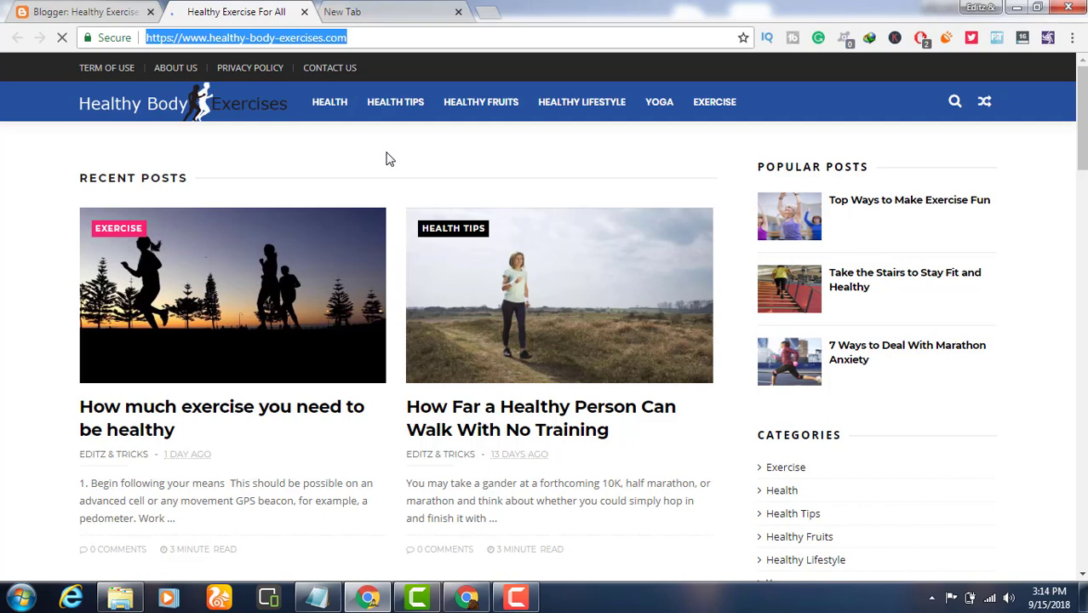
scroll(388, 158, "down", 1)
scroll(409, 166, "up", 1)
Step: Review the Blogger posts dashboard, then load spinbot.com in the empty third tab
left_click(100, 8)
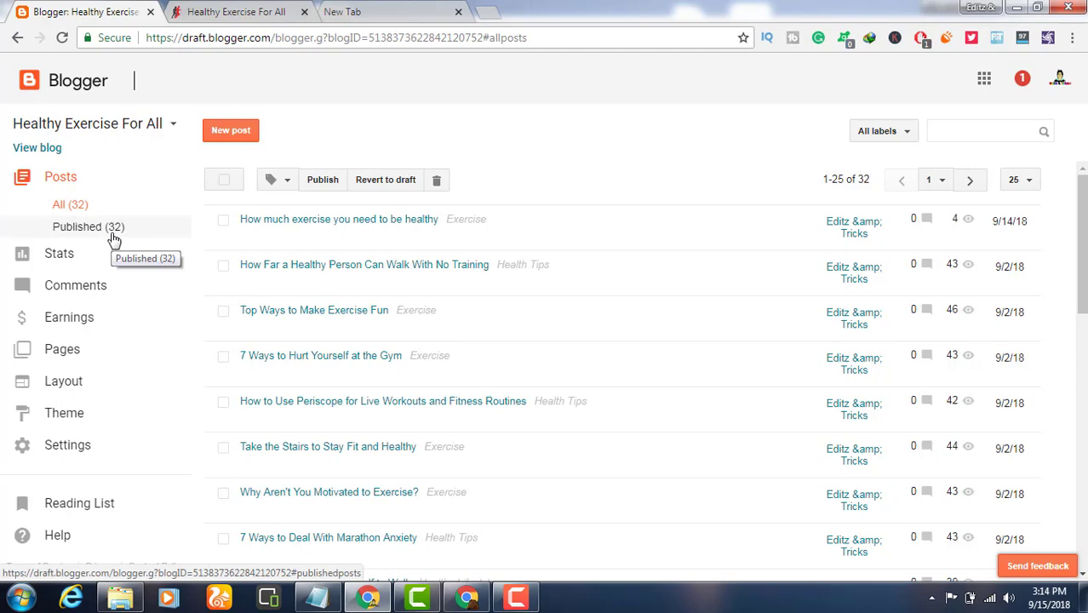
left_click(419, 13)
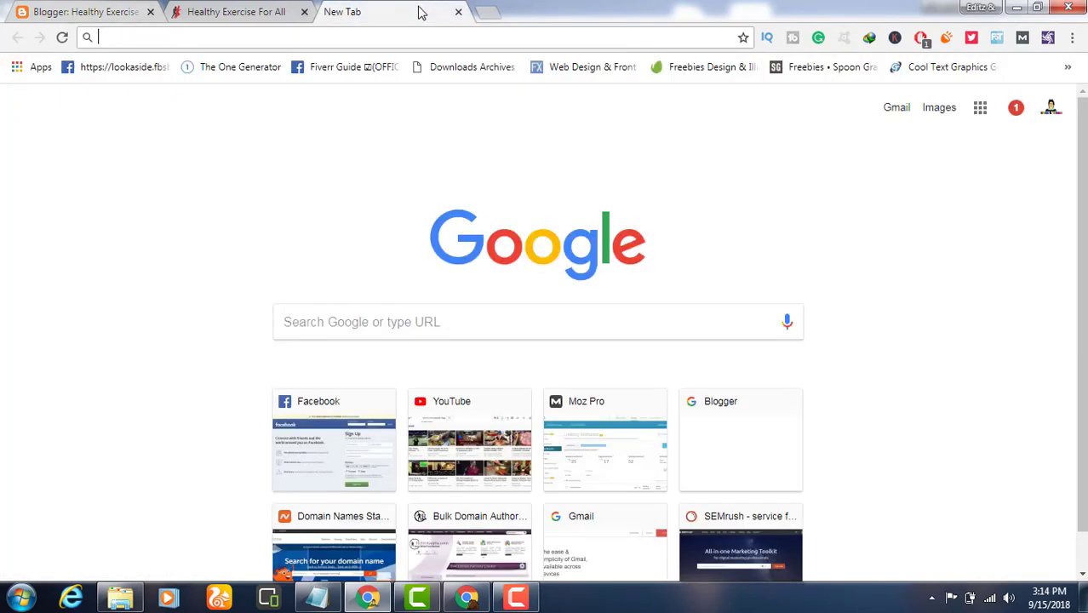
type("p")
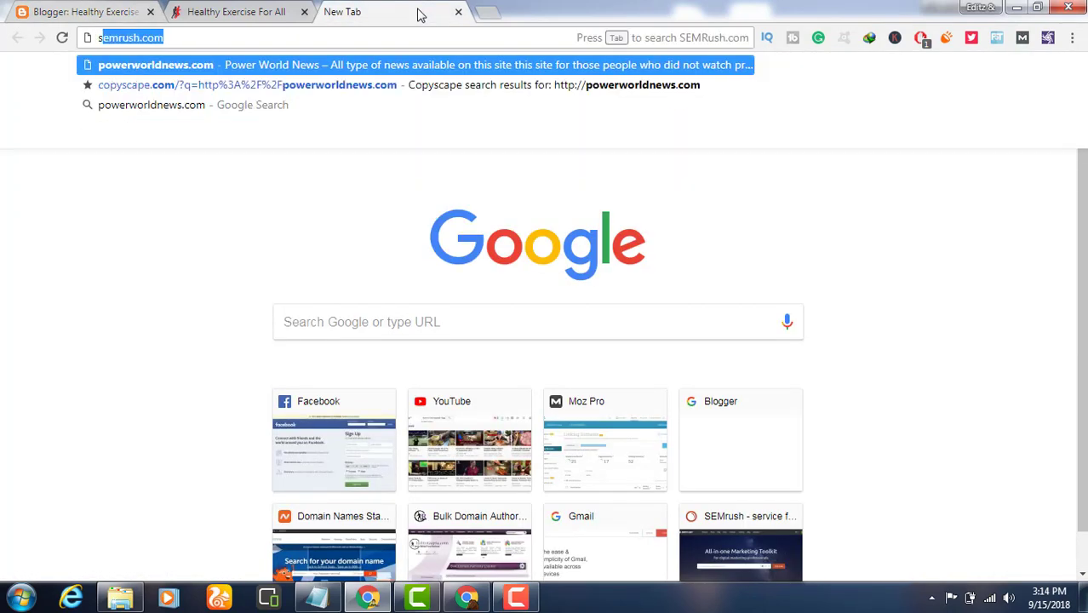
key("BackSpace")
type("sp")
key("Return")
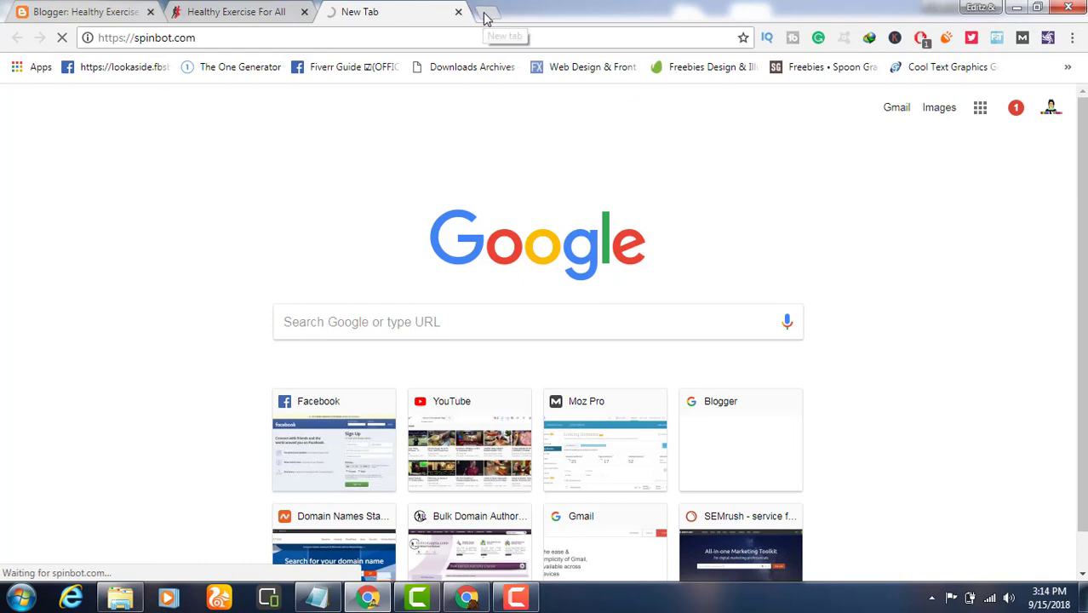
Step: Open the post 'How much exercise you need to be healthy' and select its article text
left_click(272, 11)
scroll(255, 221, "down", 1)
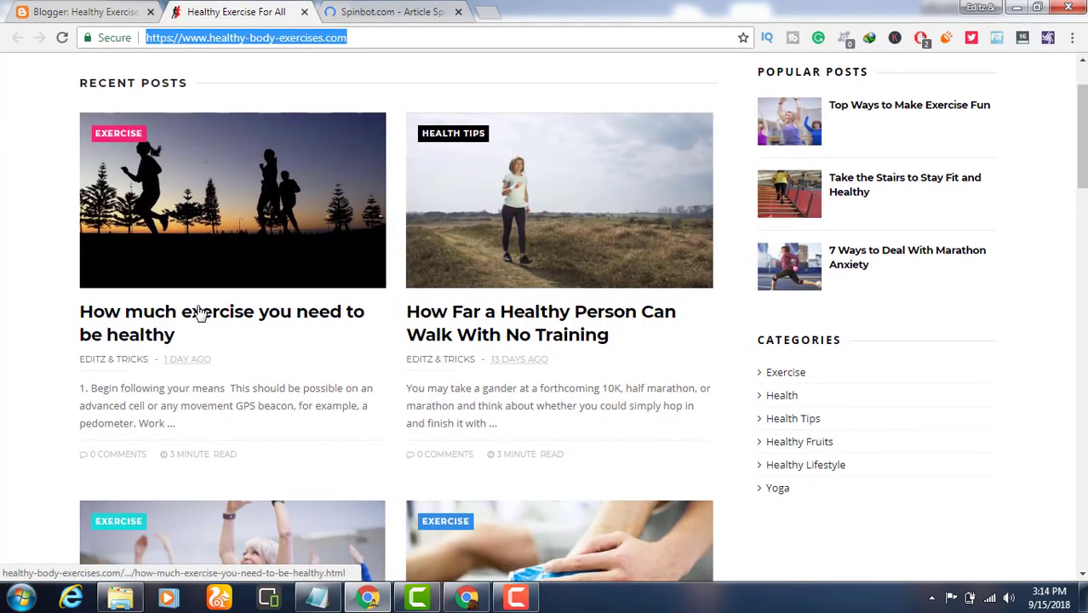
left_click(311, 294)
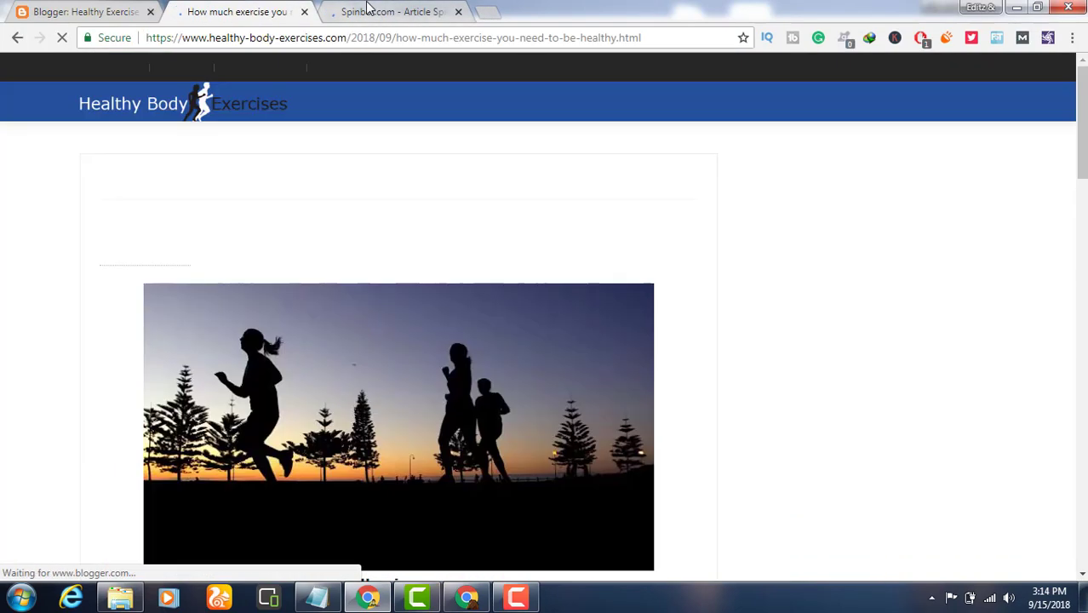
scroll(385, 170, "down", 1)
scroll(380, 175, "down", 1)
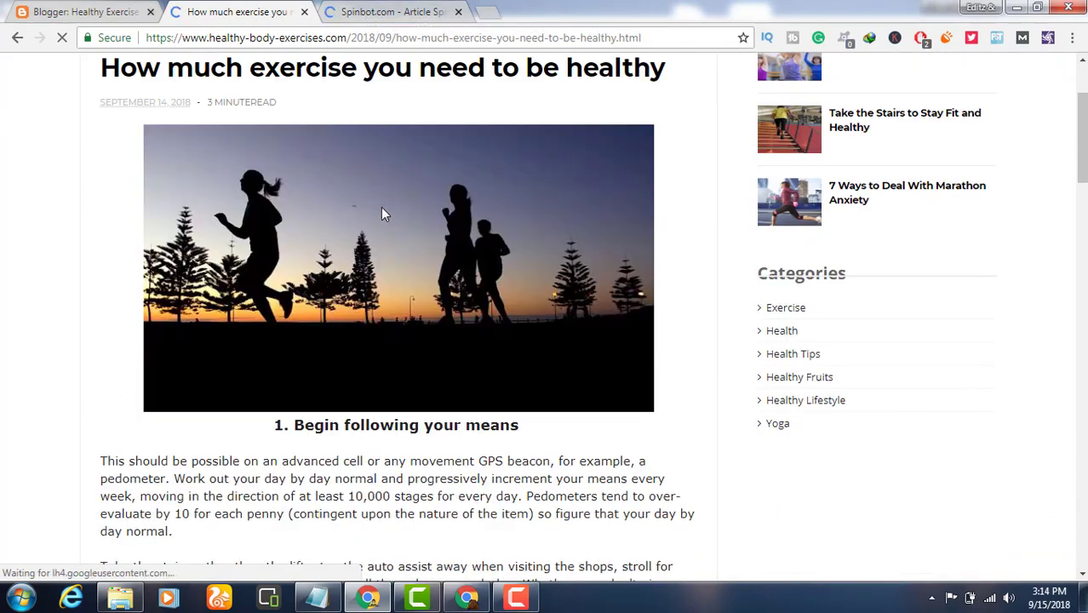
scroll(322, 194, "down", 1)
scroll(316, 163, "down", 1)
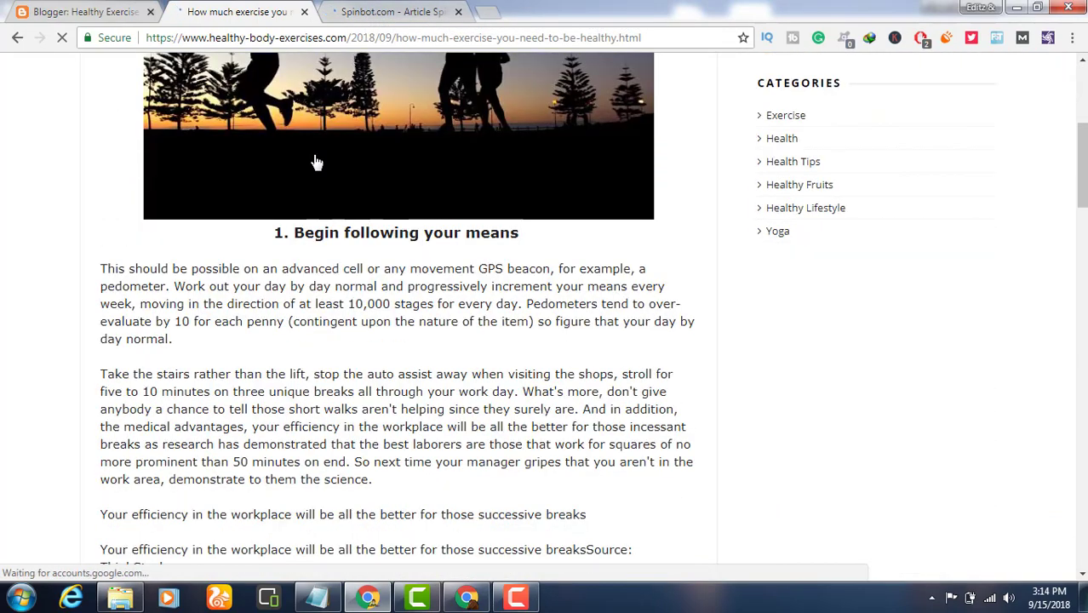
scroll(247, 156, "down", 2)
scroll(206, 134, "up", 2)
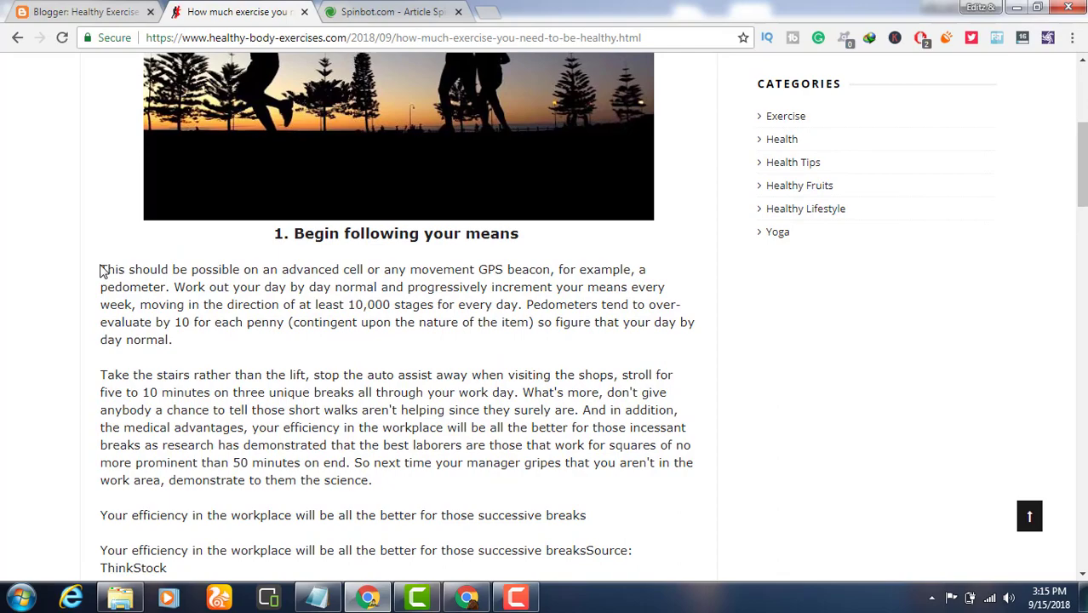
mouse_move(100, 269)
left_mouse_down()
mouse_move(419, 434)
mouse_move(533, 581)
mouse_move(537, 417)
mouse_move(561, 422)
left_mouse_up()
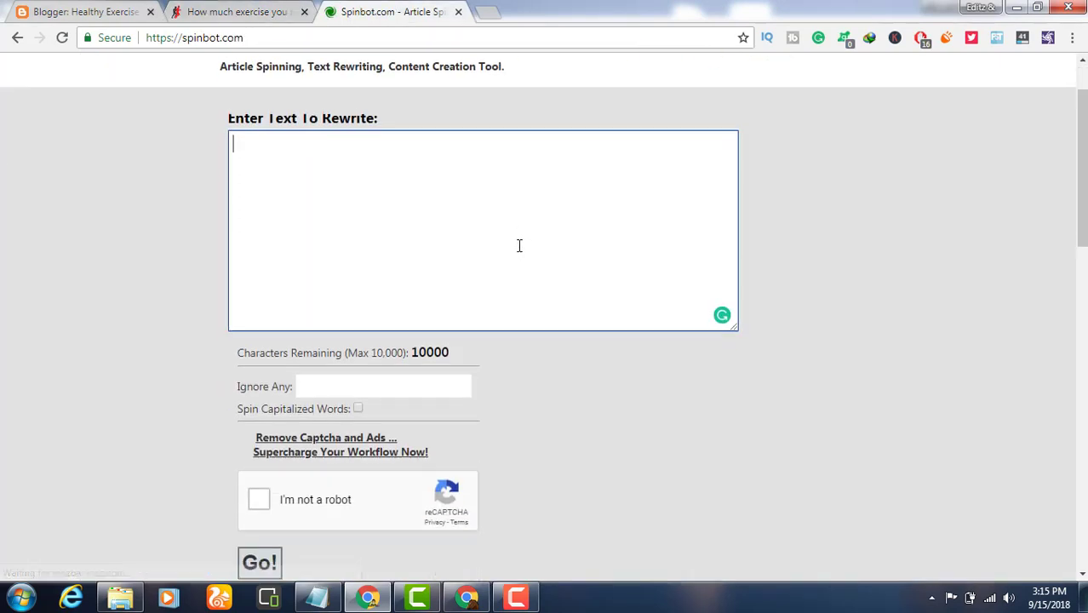
Step: Paste the copied article into Spinbot's rewrite box and submit it with Go!
key("ctrl+v")
scroll(509, 242, "down", 2)
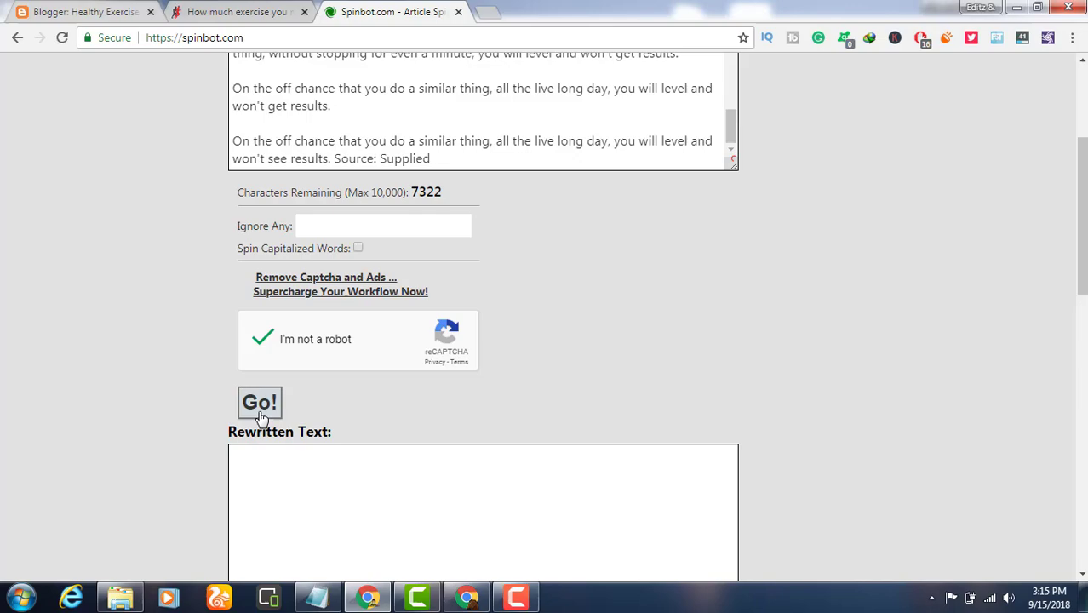
left_click(240, 11)
scroll(333, 143, "up", 5)
scroll(334, 143, "up", 10)
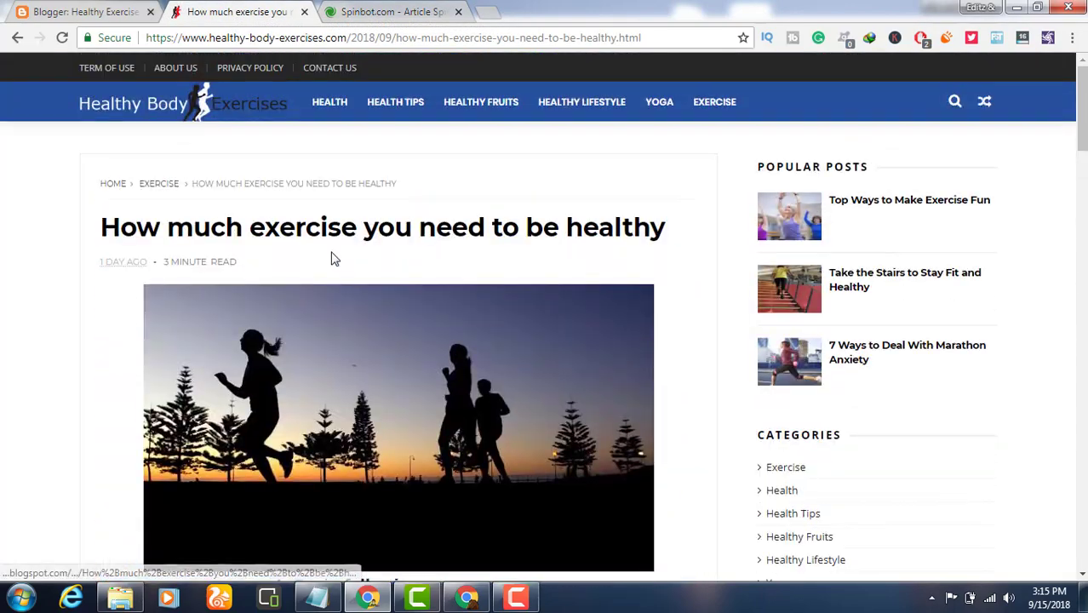
scroll(339, 273, "down", 2)
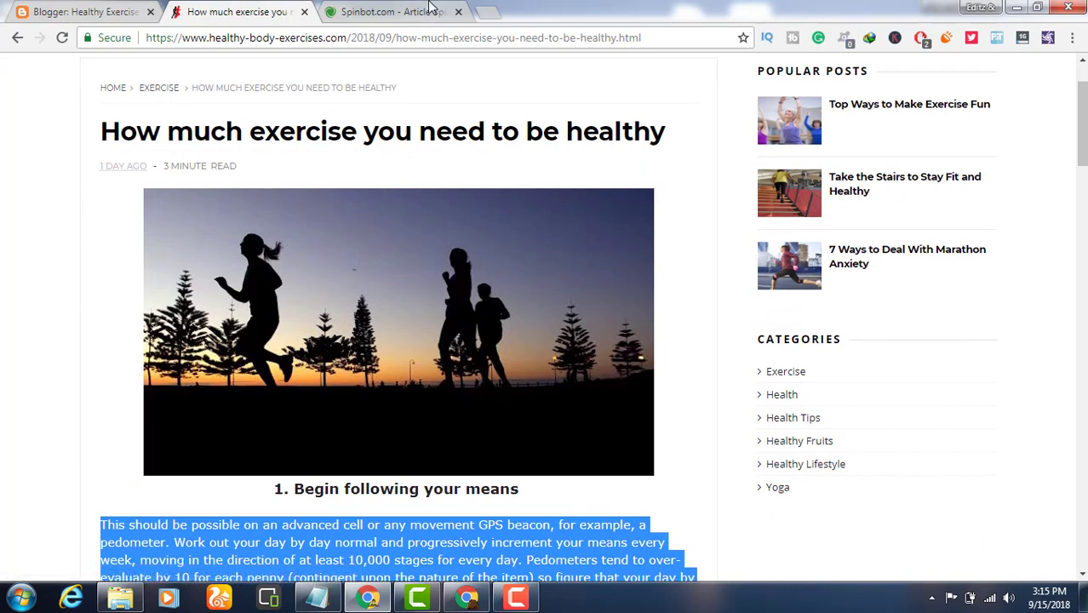
key("ctrl+Tab")
scroll(333, 312, "down", 2)
left_click(277, 242)
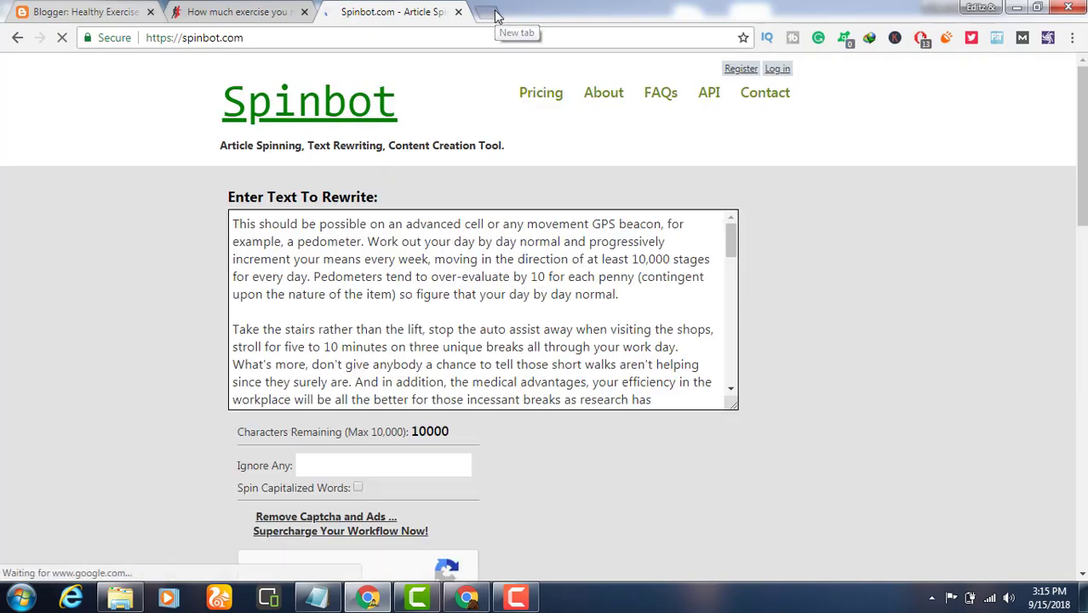
Step: Search Google for 'plagiarism checker' in a new tab and open SmallSEOTools' Plagiarism Checker
left_click(498, 13)
type("pala")
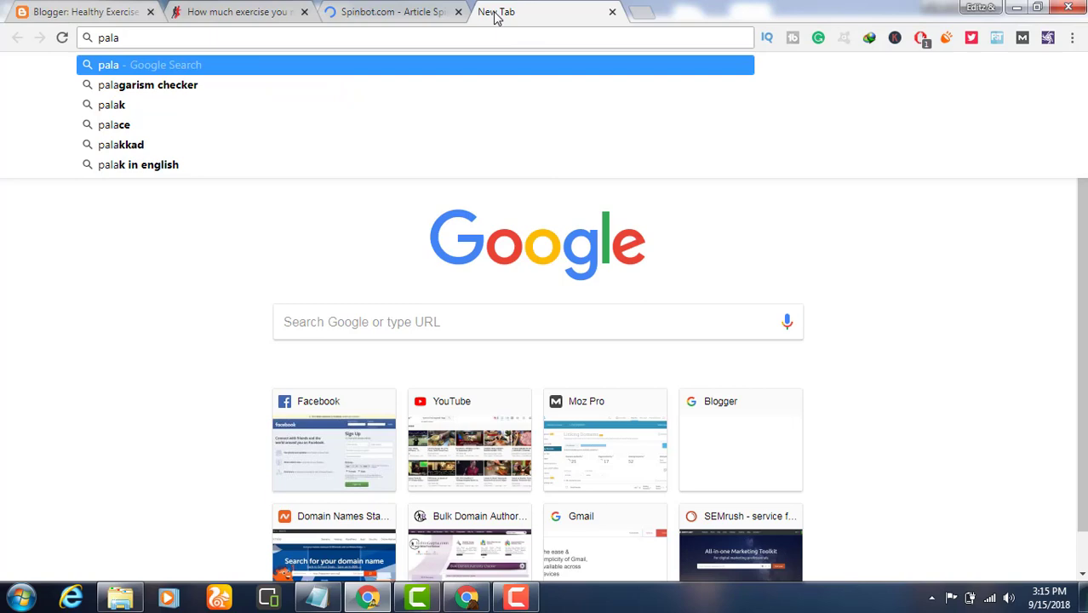
key("Down")
key("Return")
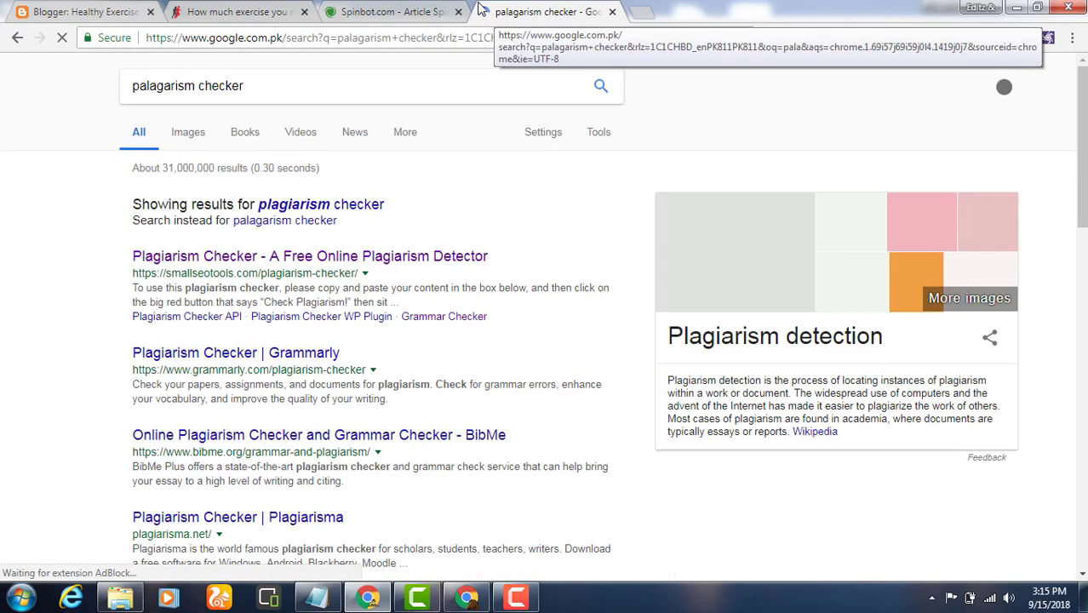
left_click(356, 208)
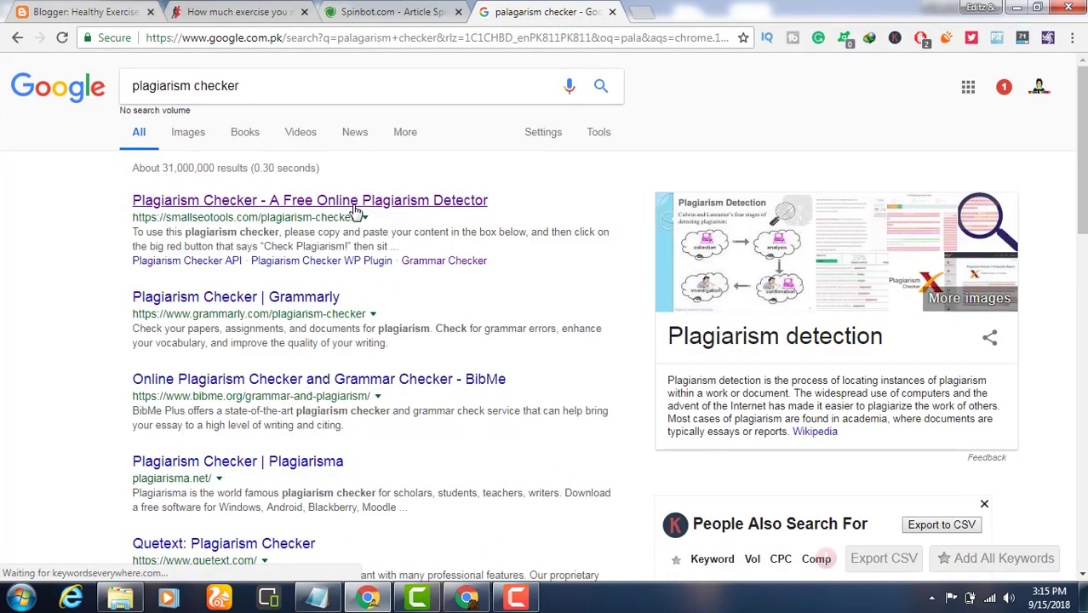
left_click(241, 205)
key("ctrl+shift+Tab")
scroll(428, 183, "down", 1)
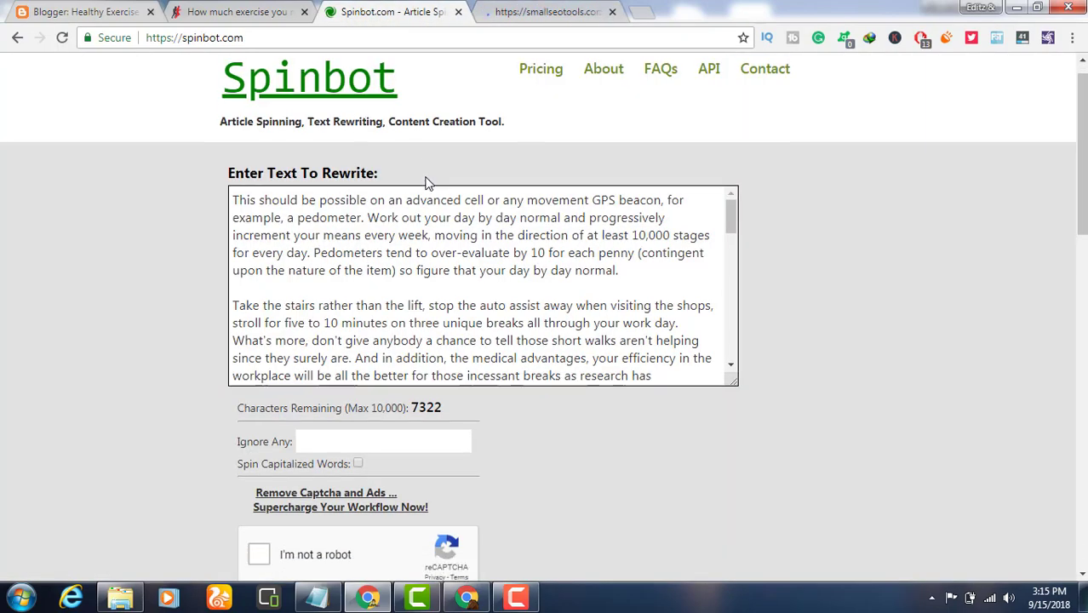
scroll(428, 183, "down", 4)
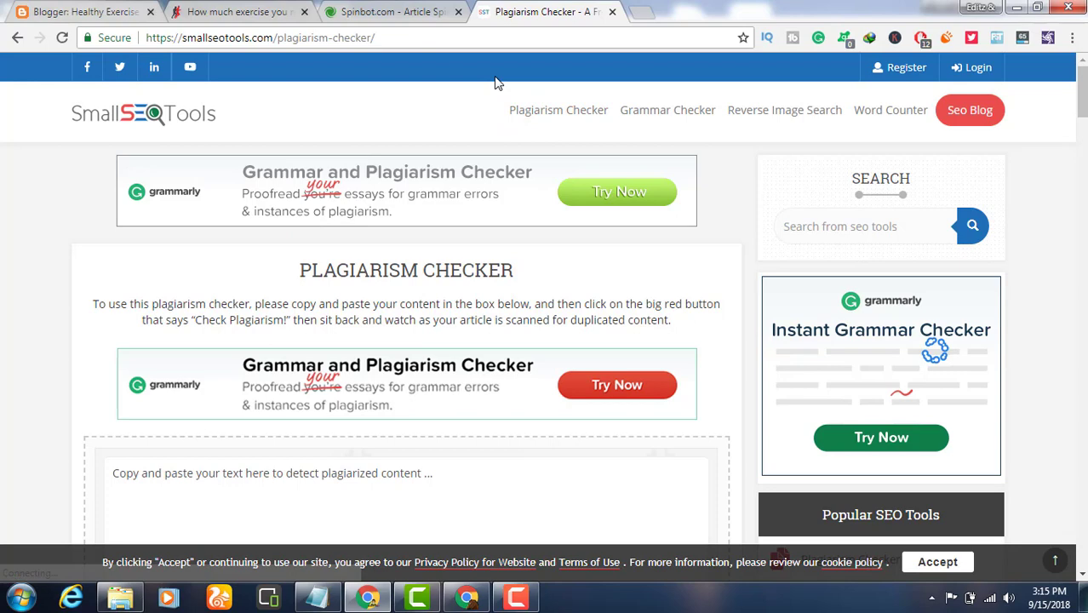
Step: Paste the 458-word rewritten article into SmallSEOTools' checker and start the Check Plagiarism scan
left_click(640, 12)
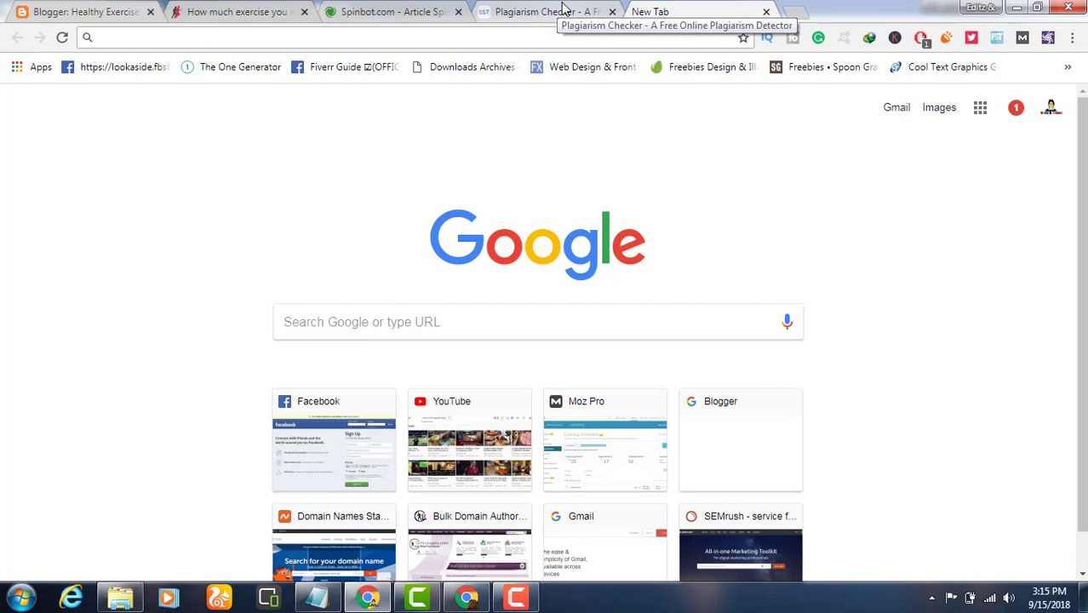
left_click(562, 8)
scroll(511, 209, "down", 3)
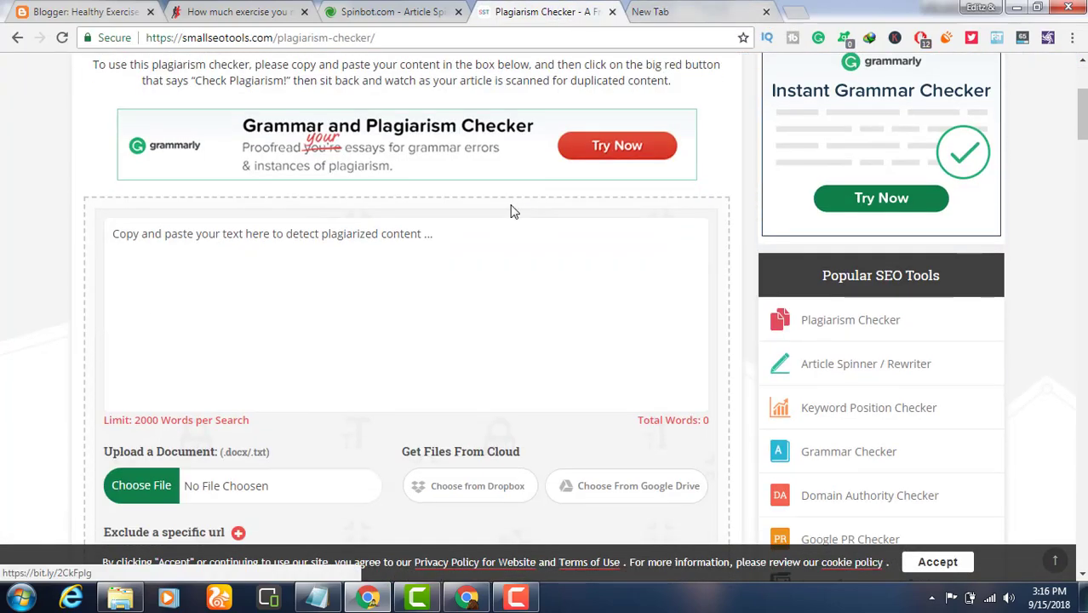
left_click(421, 285)
key("ctrl+v")
scroll(321, 286, "down", 2)
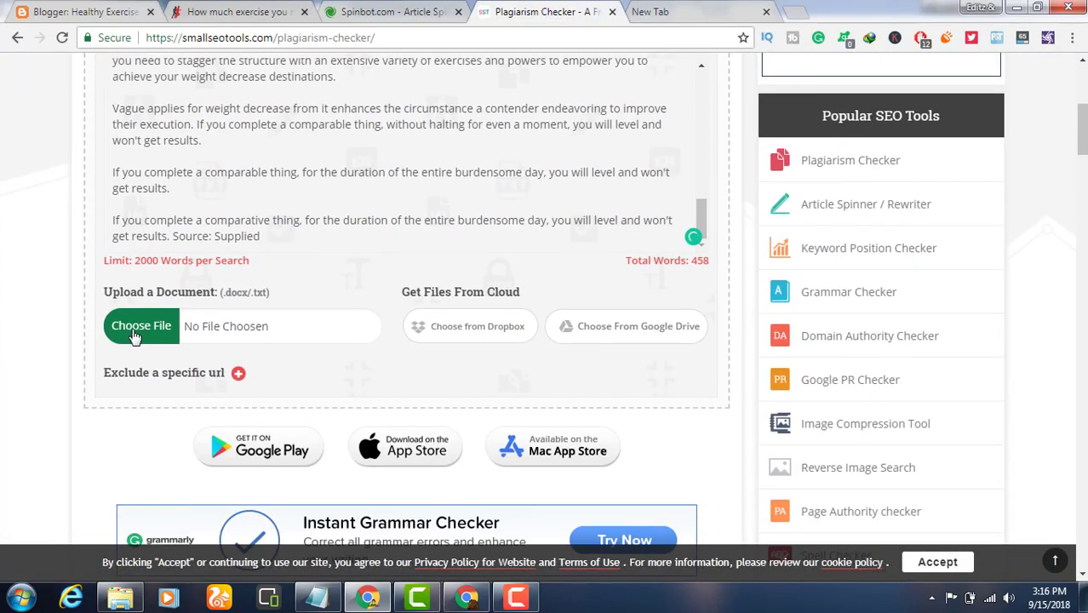
scroll(345, 400, "down", 3)
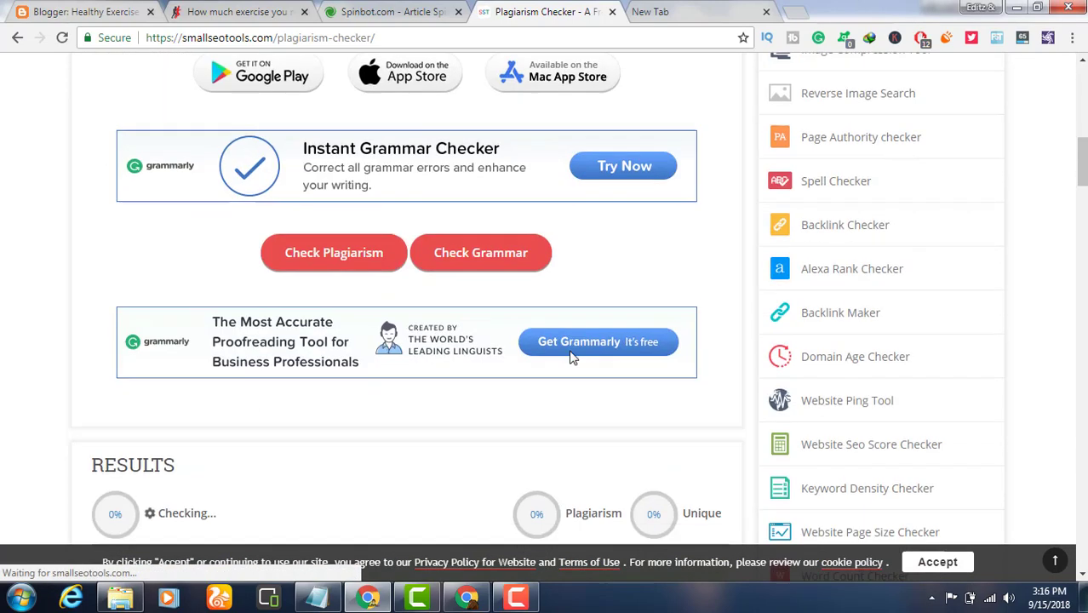
left_click(426, 12)
left_click(247, 11)
Step: Confirm the 0% plagiarism, 100% unique result, then return to the exercise blog post
left_click(352, 11)
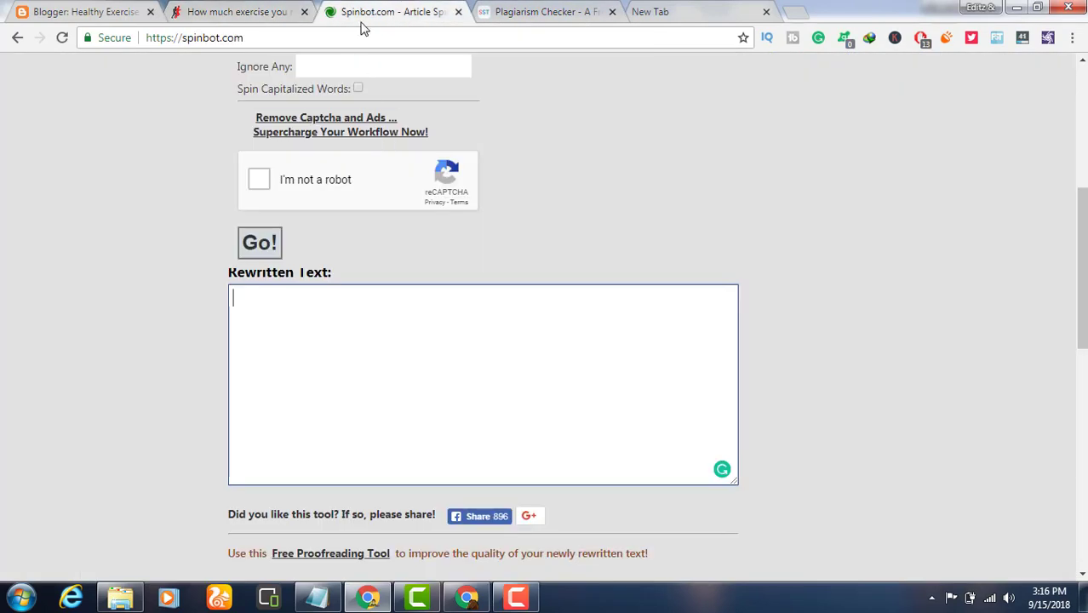
left_click(294, 15)
left_click(332, 10)
left_click(518, 10)
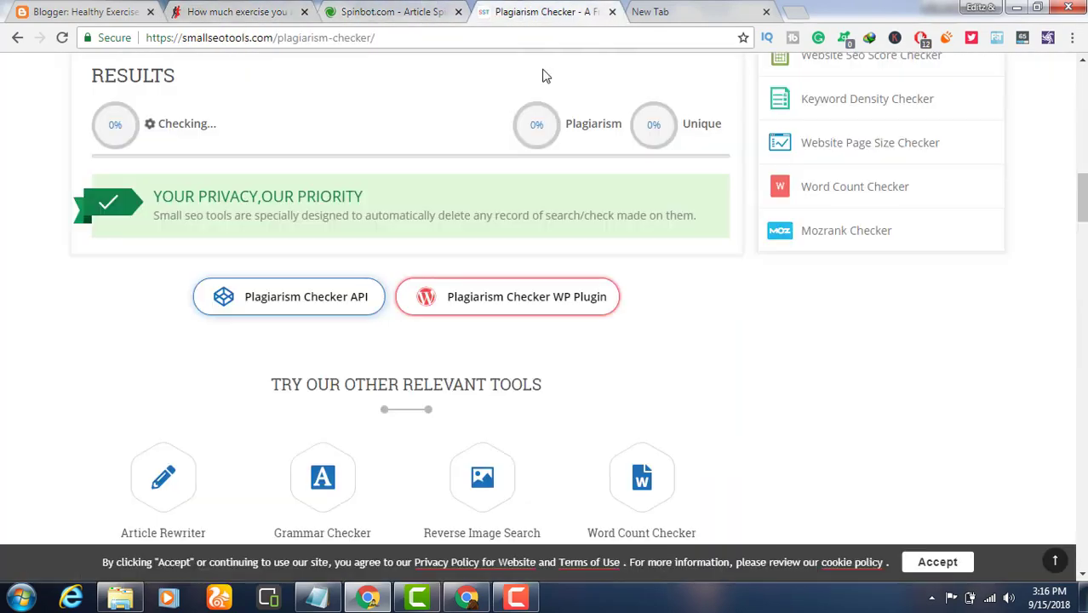
scroll(635, 174, "up", 1)
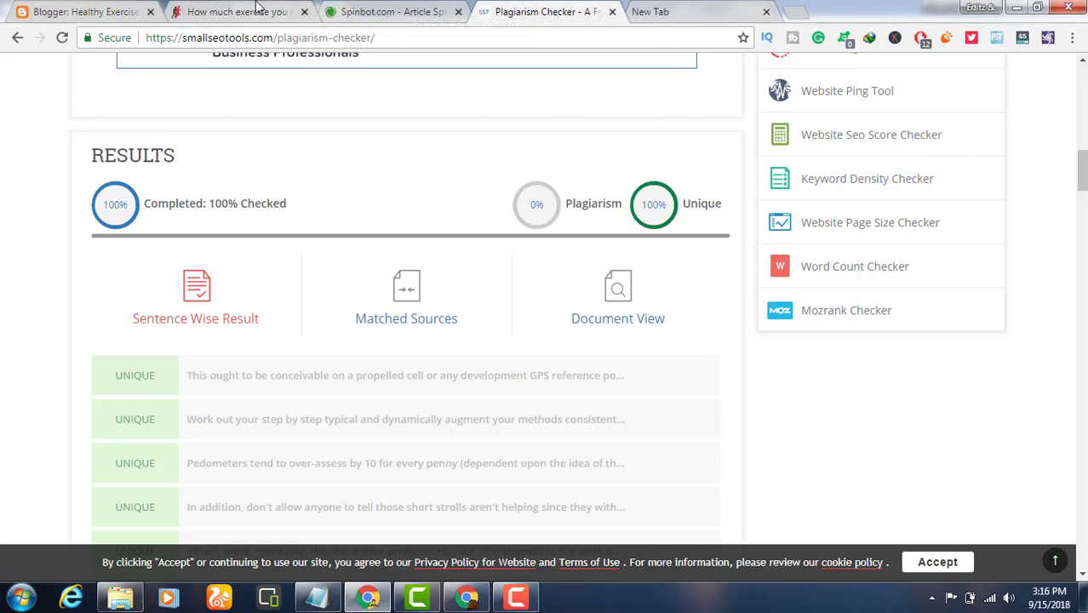
left_click(225, 11)
scroll(405, 177, "up", 1)
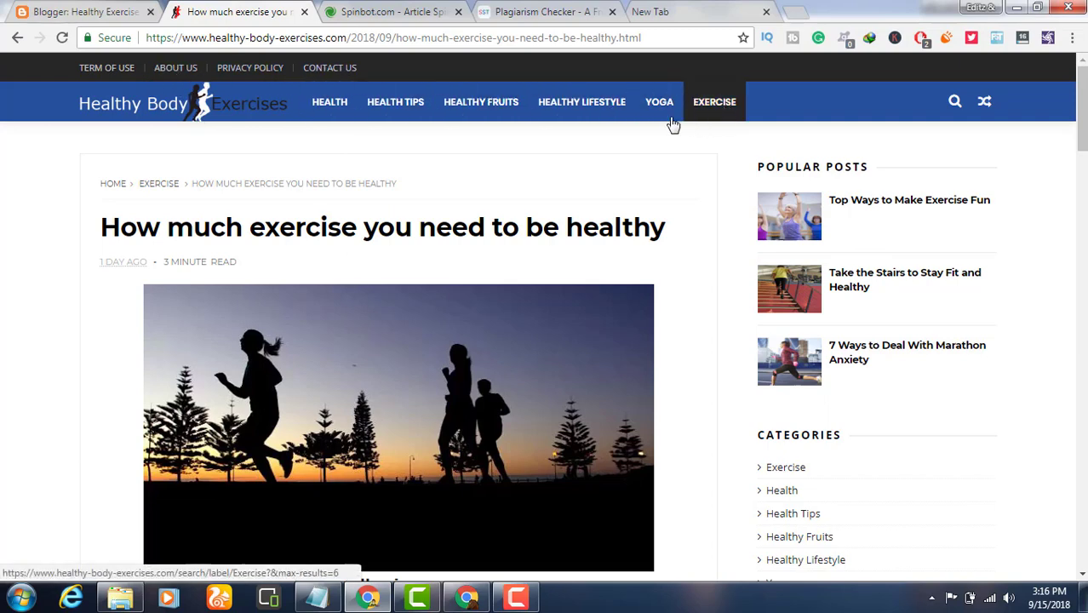
scroll(658, 179, "down", 3)
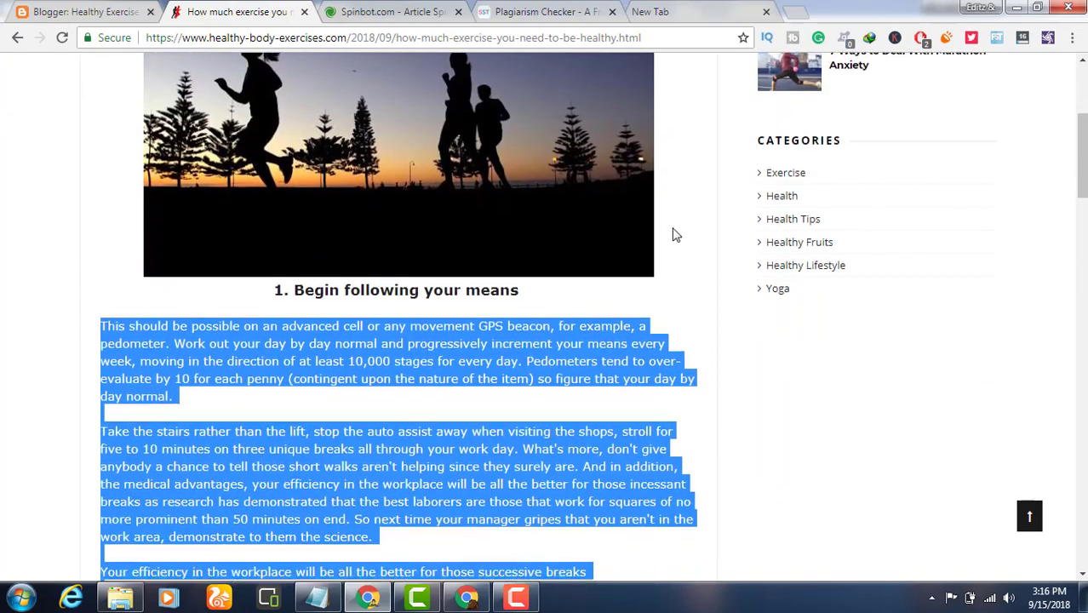
scroll(795, 175, "down", 3)
scroll(799, 153, "up", 3)
scroll(801, 271, "down", 5)
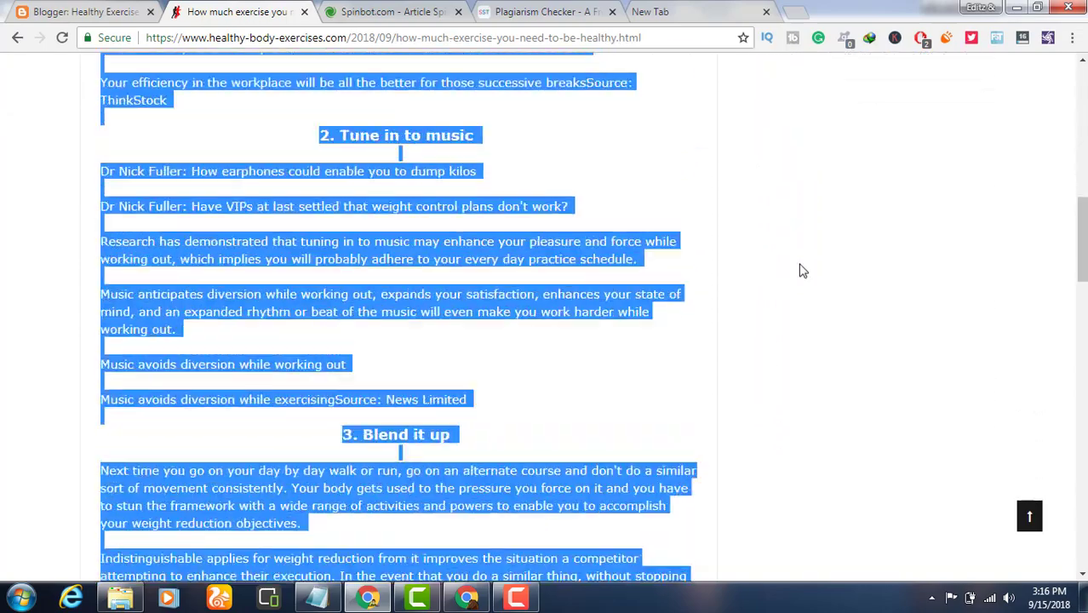
scroll(801, 267, "down", 5)
scroll(798, 271, "down", 5)
scroll(796, 280, "down", 2)
scroll(766, 255, "up", 3)
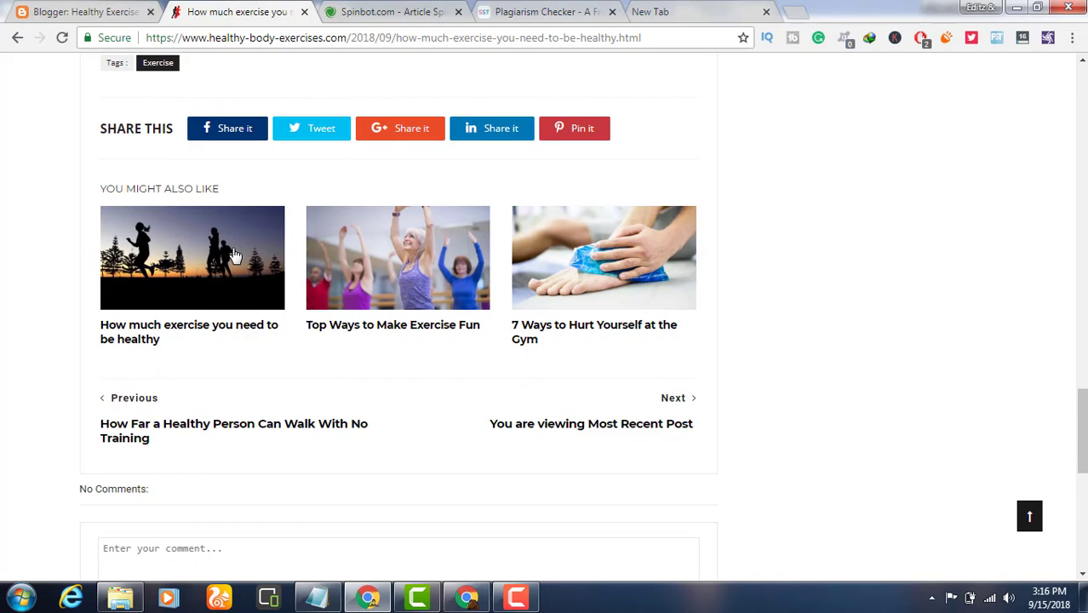
scroll(584, 194, "down", 3)
scroll(428, 253, "down", 4)
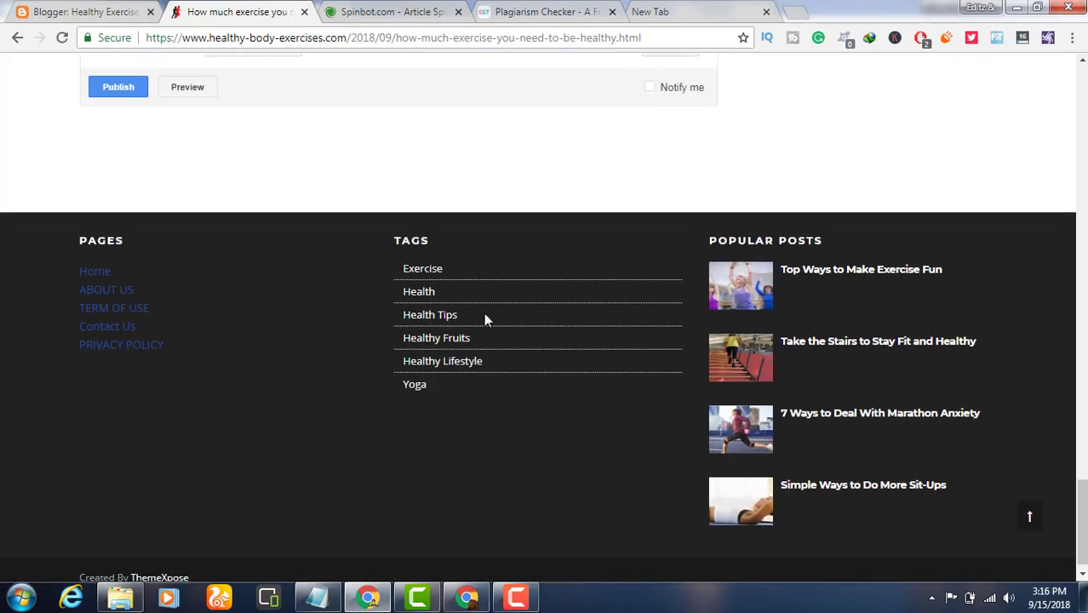
scroll(553, 390, "down", 2)
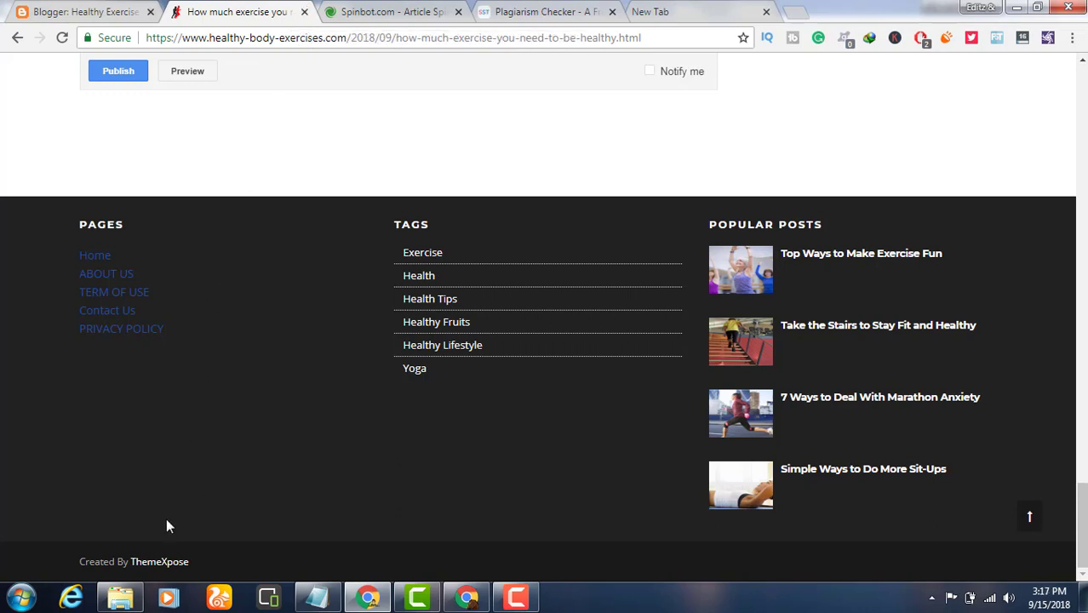
left_click(1030, 521)
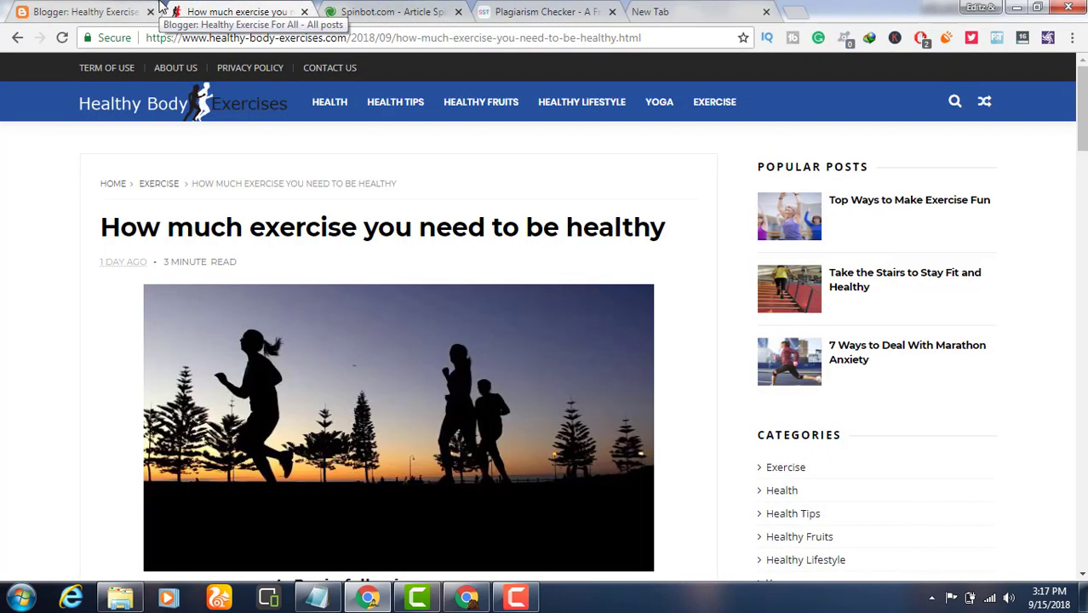
Step: Review the Healthy Exercise For All stats: overview, traffic sources and posts, ending on weekly Audience
left_click(107, 11)
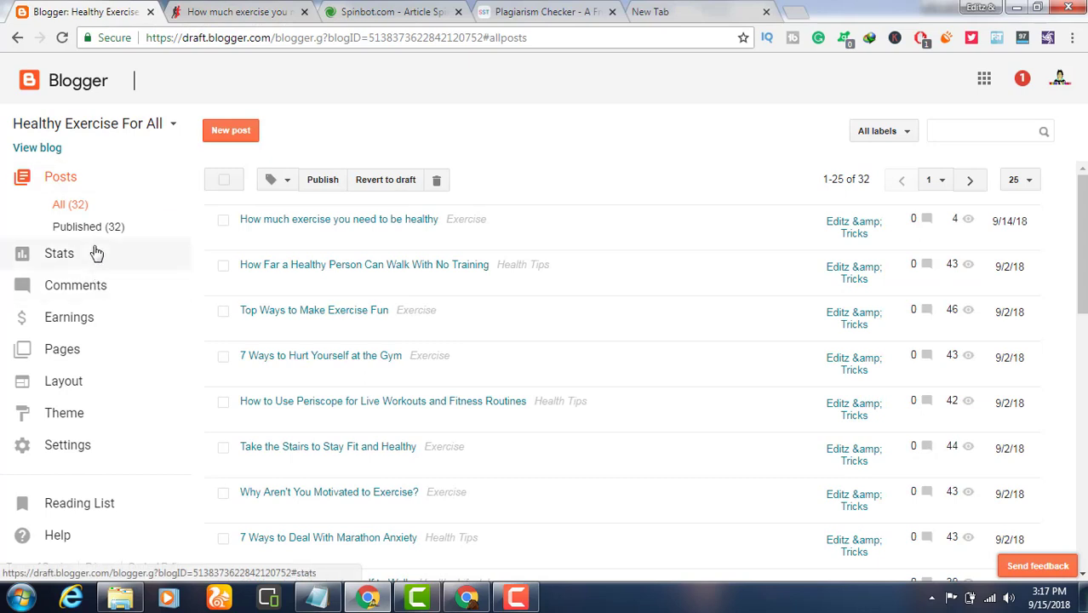
left_click(92, 249)
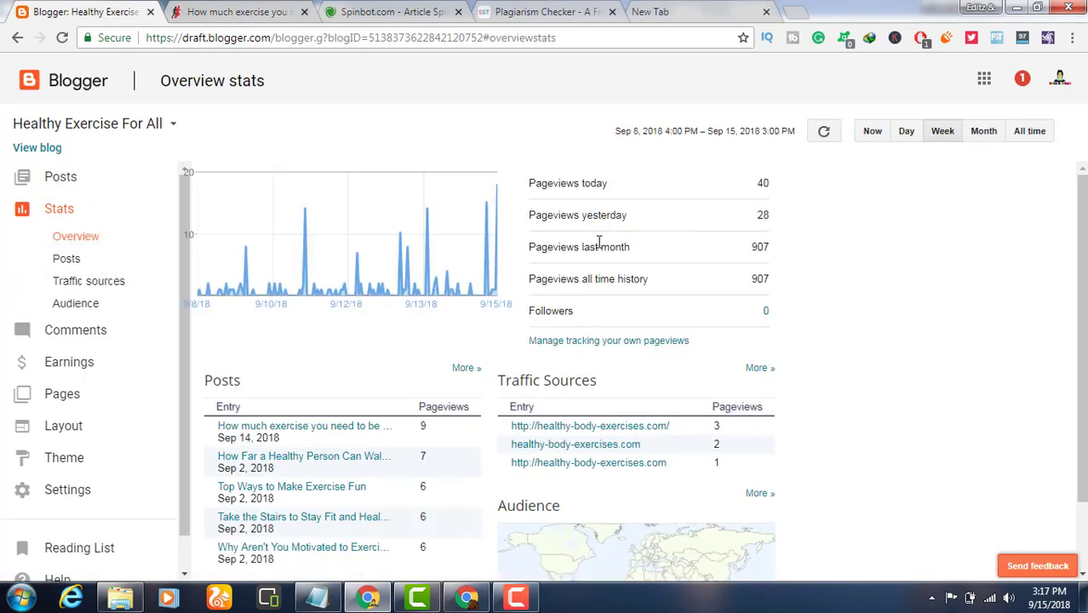
scroll(564, 289, "down", 1)
left_click(85, 304)
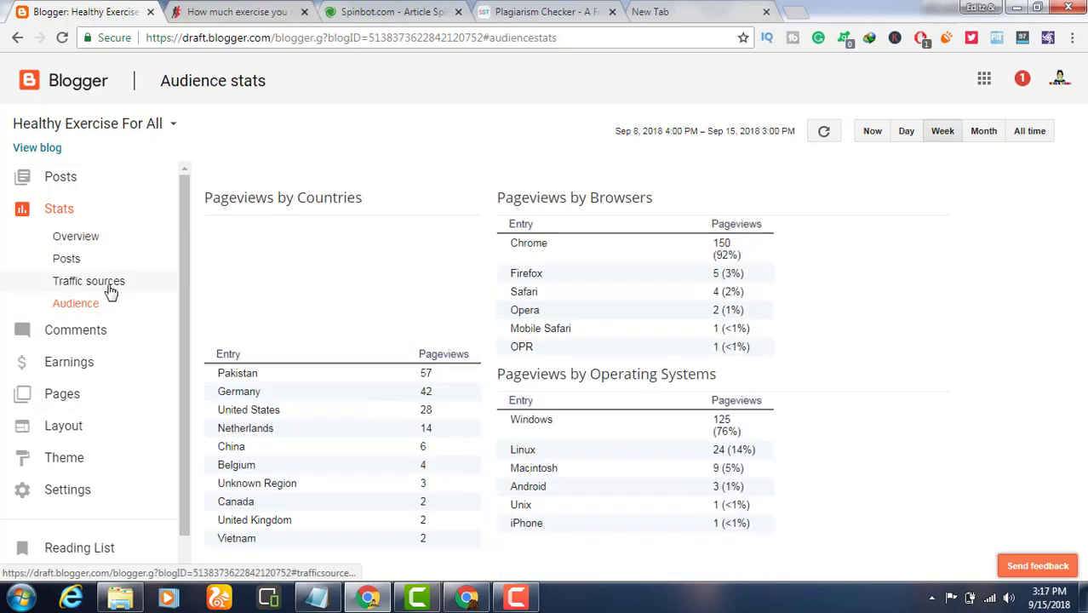
left_click(110, 289)
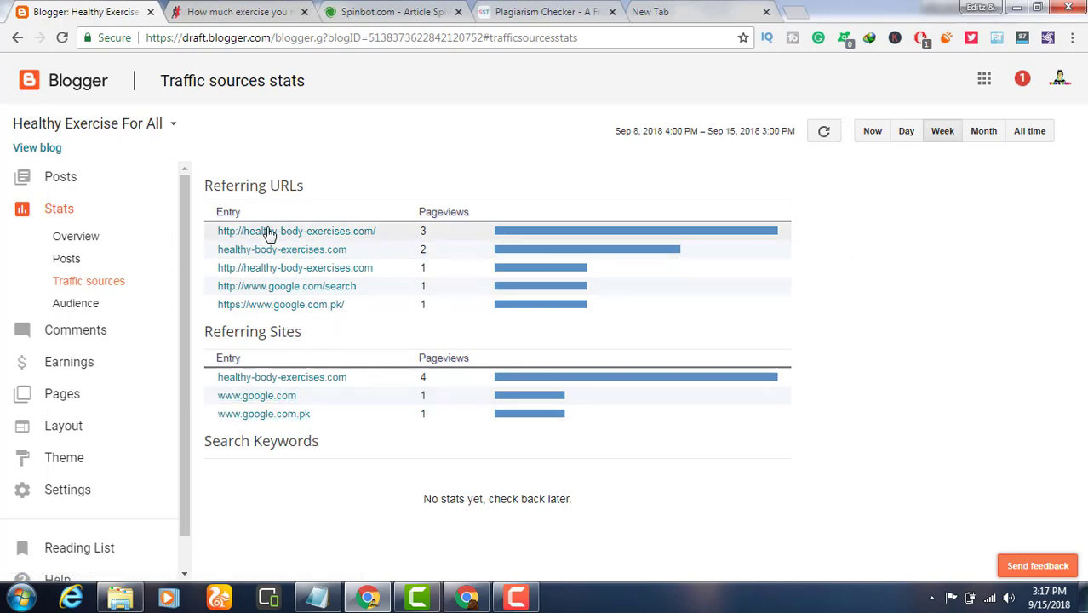
left_click(96, 259)
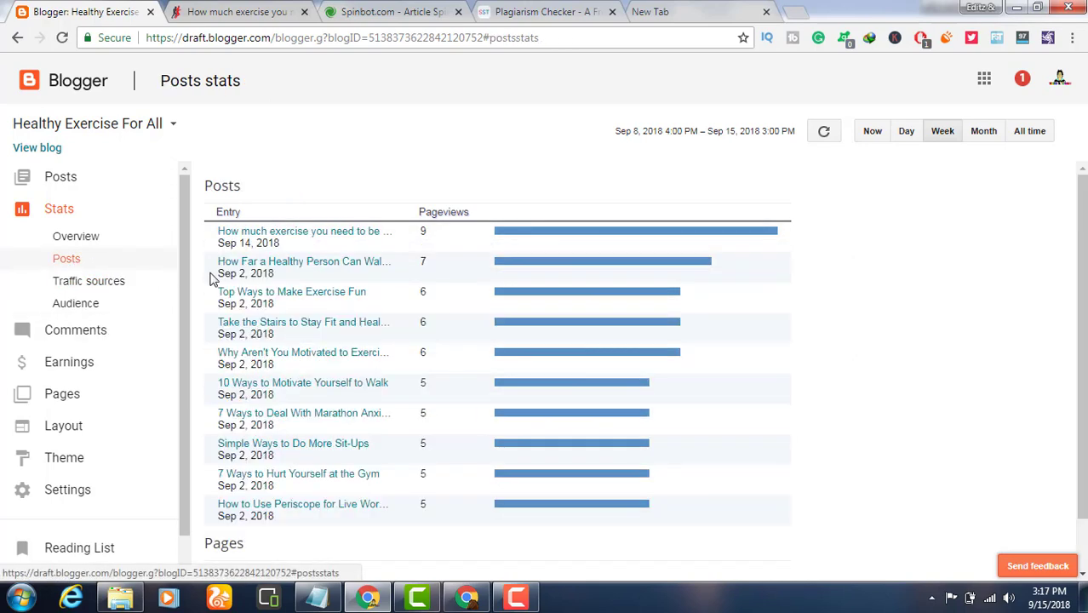
scroll(275, 296, "down", 2)
left_click(102, 304)
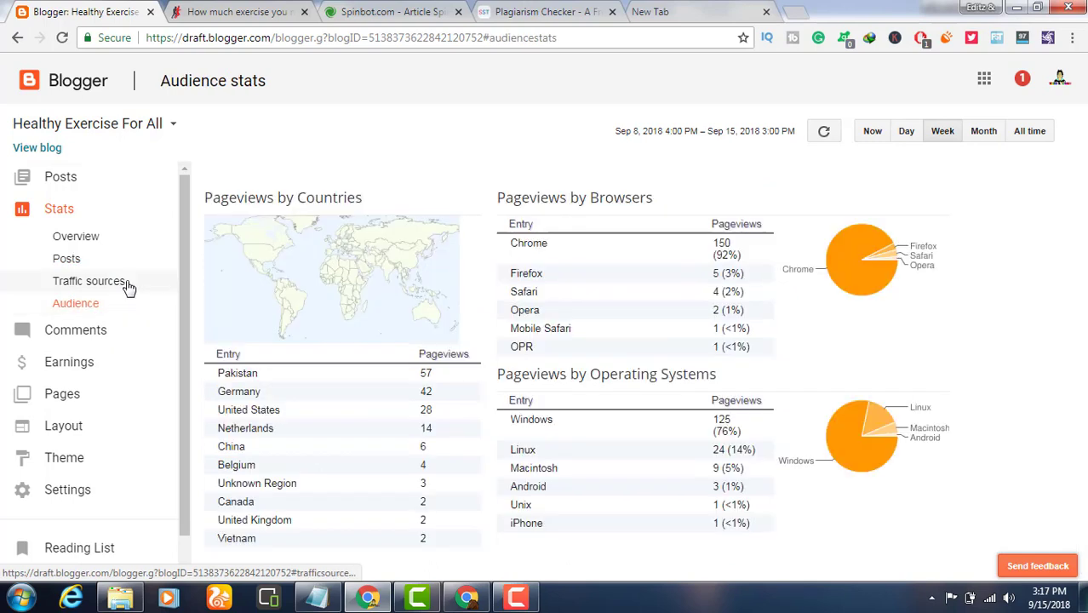